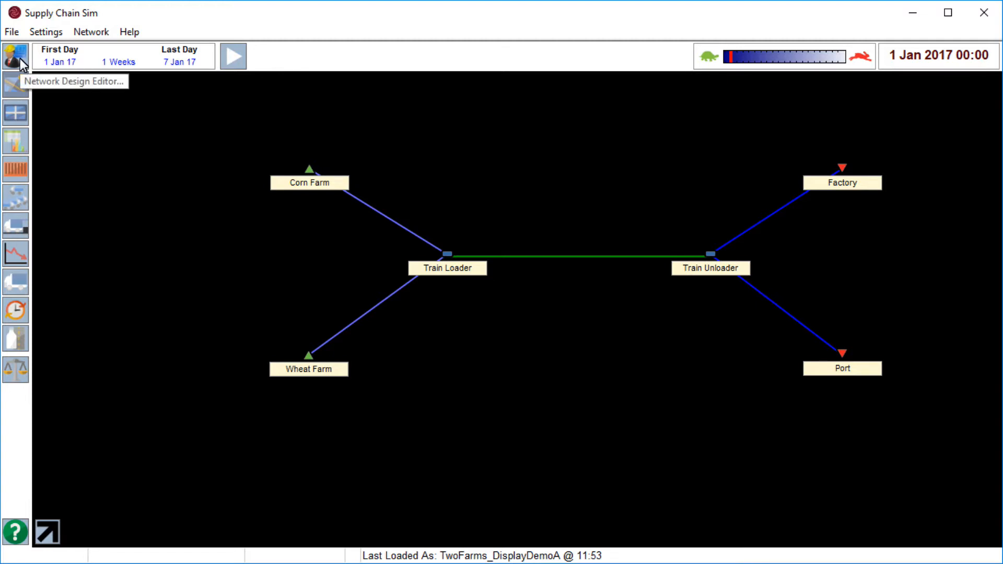
Load the image AdelaideYorks2 as the network's background map in Network Design Mode, and return to the simulation view.
{"action": "left_click", "coordinate": [15, 55]}
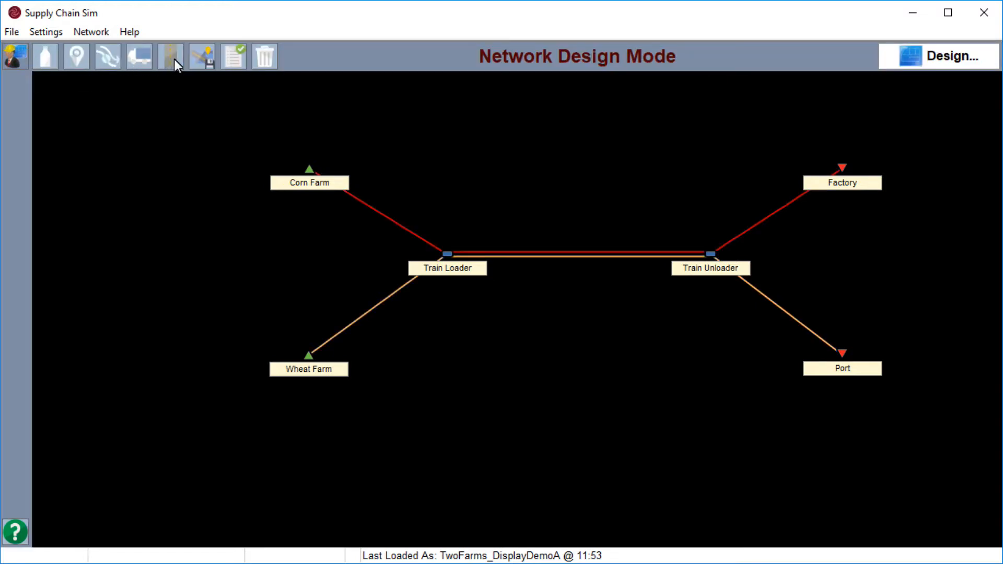
{"action": "left_click", "coordinate": [195, 58]}
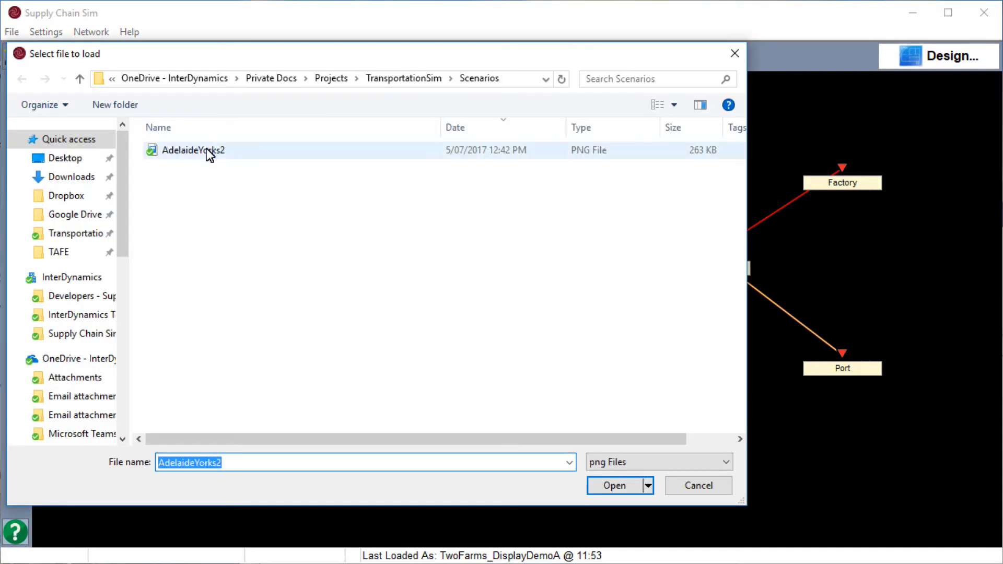
{"action": "double_click", "coordinate": [206, 148]}
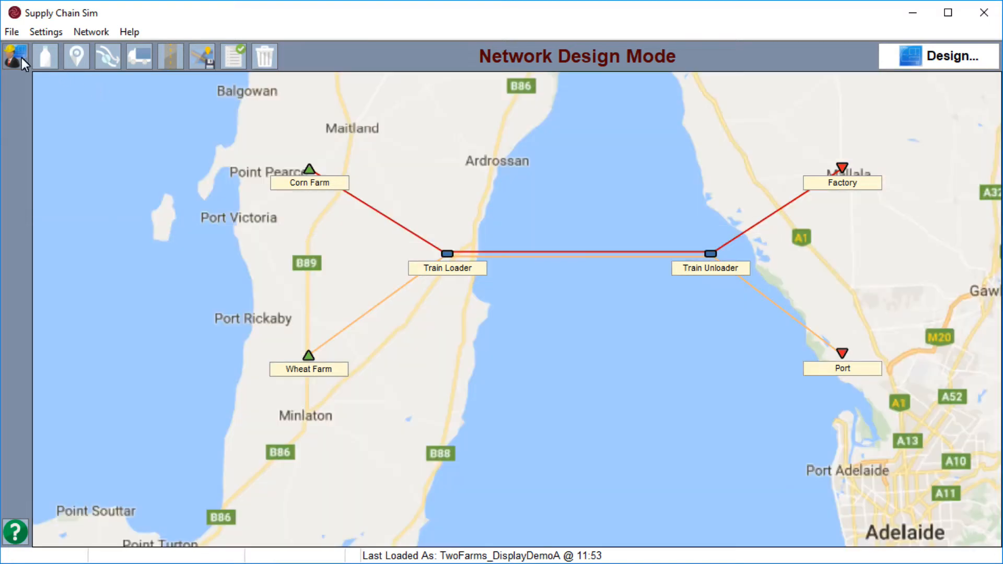
{"action": "left_click", "coordinate": [21, 58]}
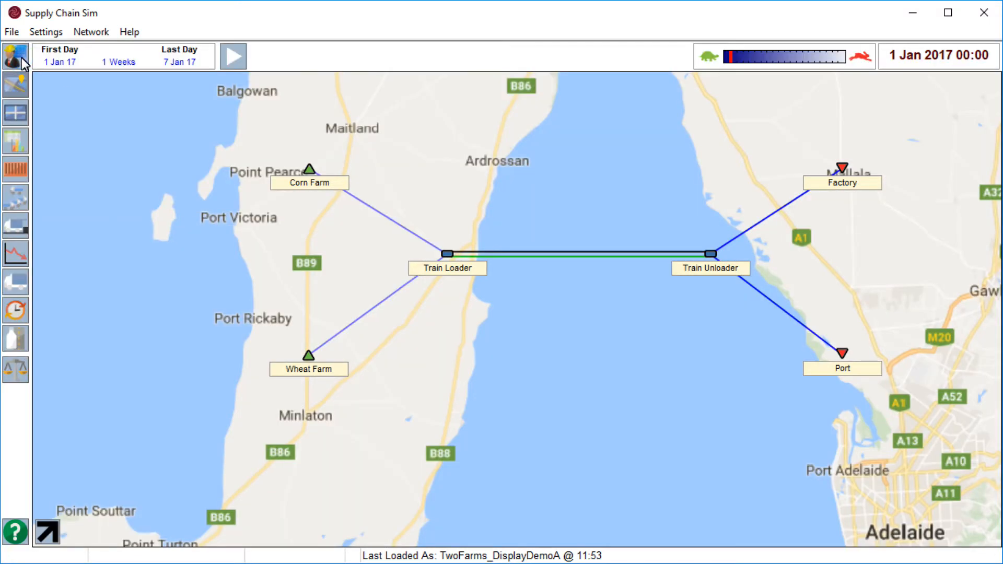
Reposition Corn Farm at Maitland, Wheat Farm at Minlaton, Train Loader south of Ardrossan, Train Unloader and Port near Port Adelaide, and Factory at Gawler.
{"action": "left_click_drag", "start_coordinate": [306, 167], "coordinate": [355, 127]}
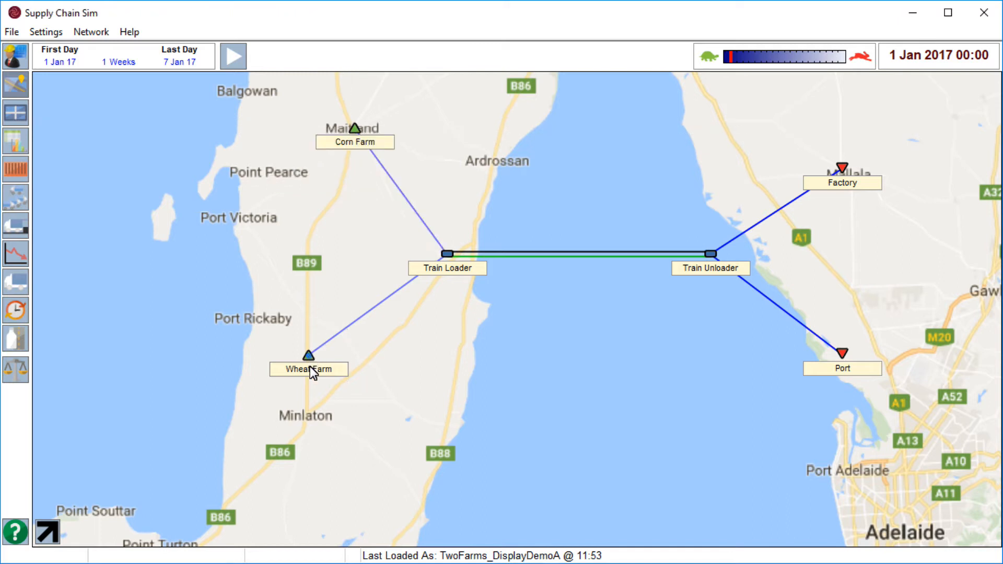
{"action": "left_click_drag", "start_coordinate": [310, 366], "coordinate": [321, 426]}
{"action": "left_click_drag", "start_coordinate": [471, 274], "coordinate": [473, 263]}
{"action": "left_click_drag", "start_coordinate": [713, 252], "coordinate": [836, 424]}
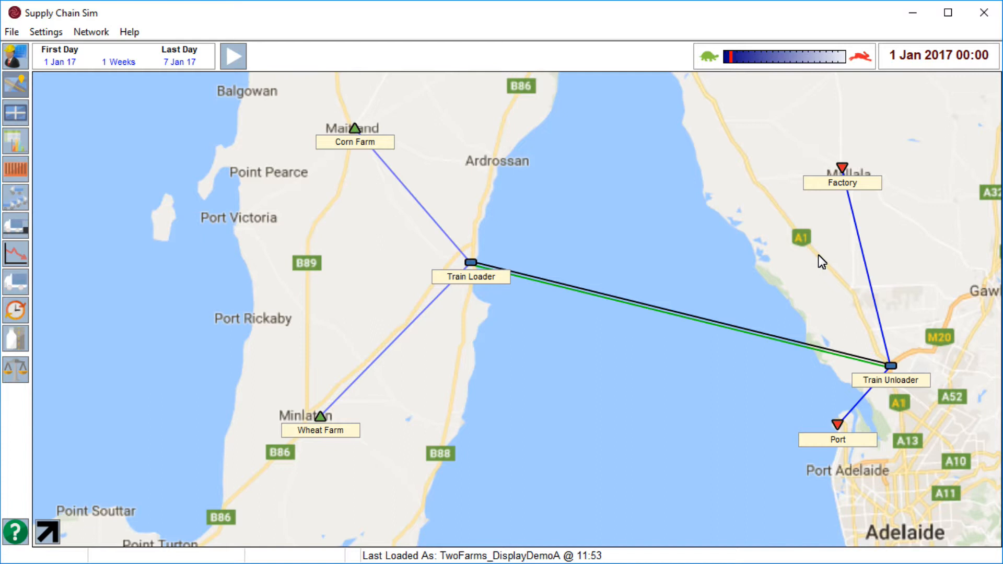
{"action": "scroll", "coordinate": [817, 256], "scroll_direction": "down", "scroll_amount": 1}
{"action": "left_click_drag", "start_coordinate": [779, 203], "coordinate": [877, 281]}
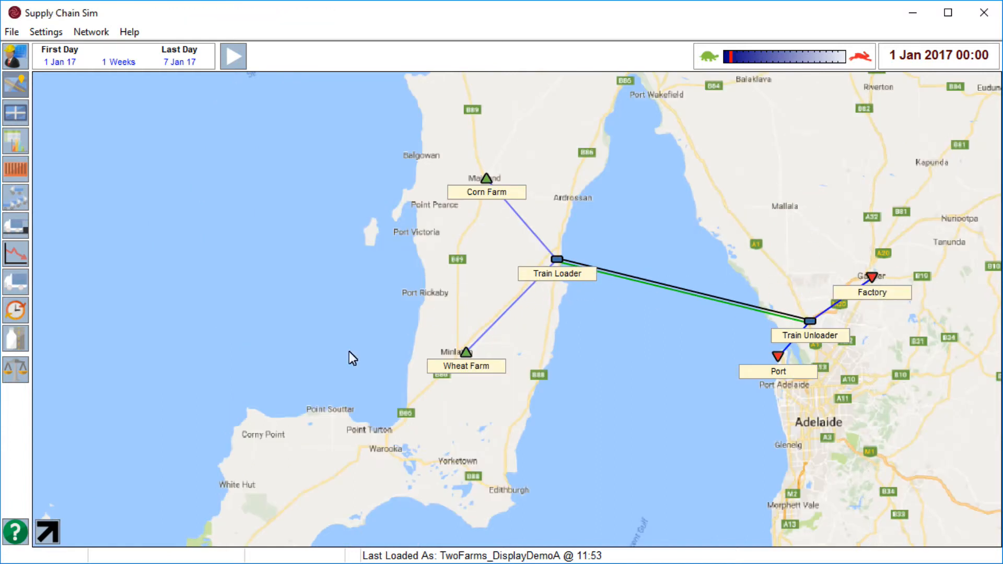
Open the map display options and compare the links in the product and haulage perspectives, also checking them in Network Design Mode.
{"action": "left_click", "coordinate": [49, 533]}
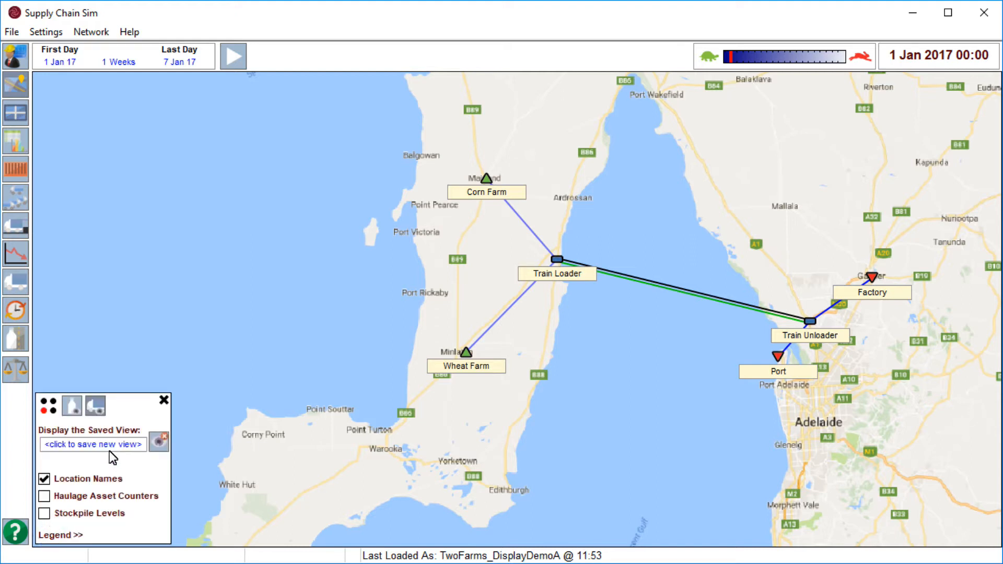
{"action": "left_click", "coordinate": [95, 407]}
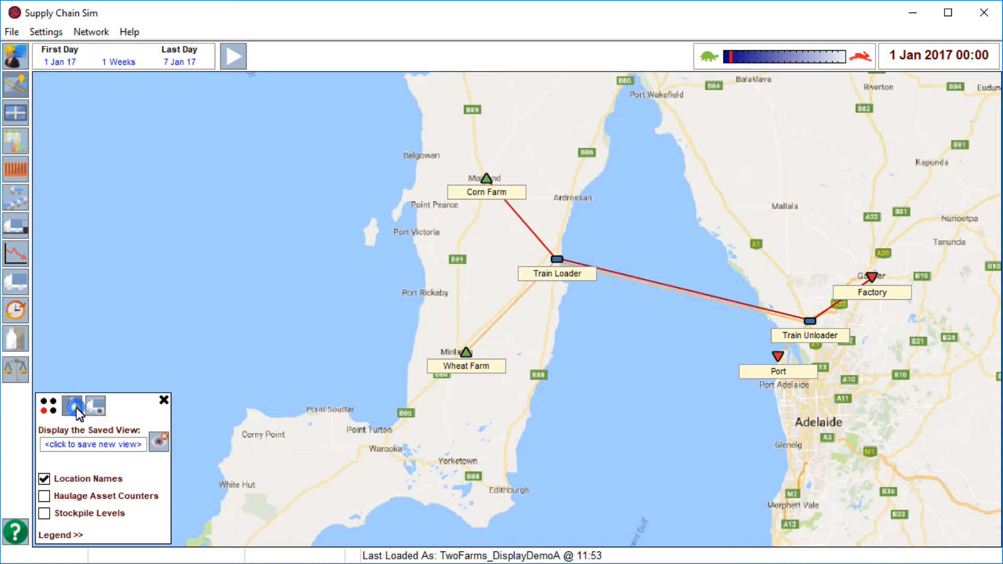
{"action": "left_click", "coordinate": [95, 406]}
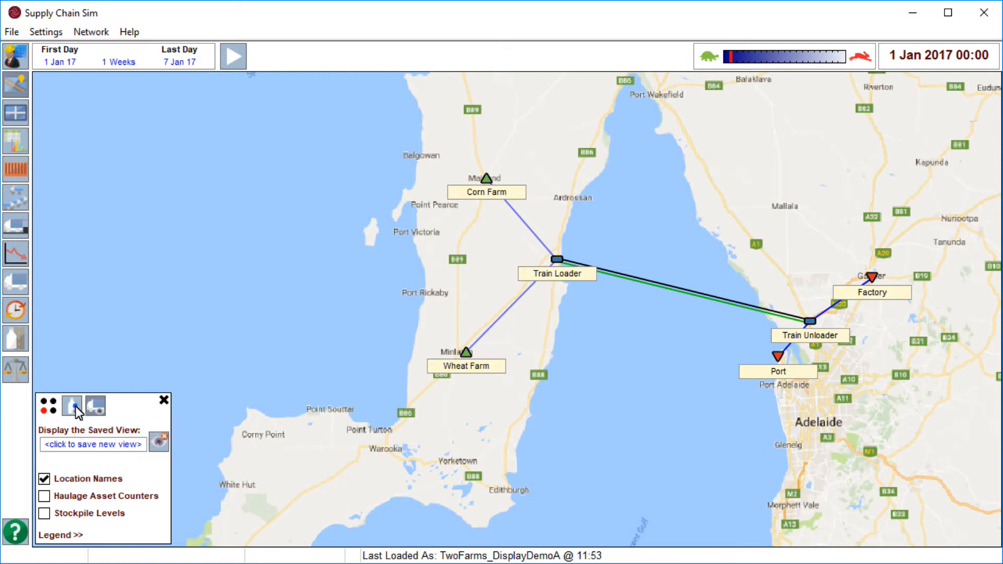
{"action": "left_click", "coordinate": [75, 406]}
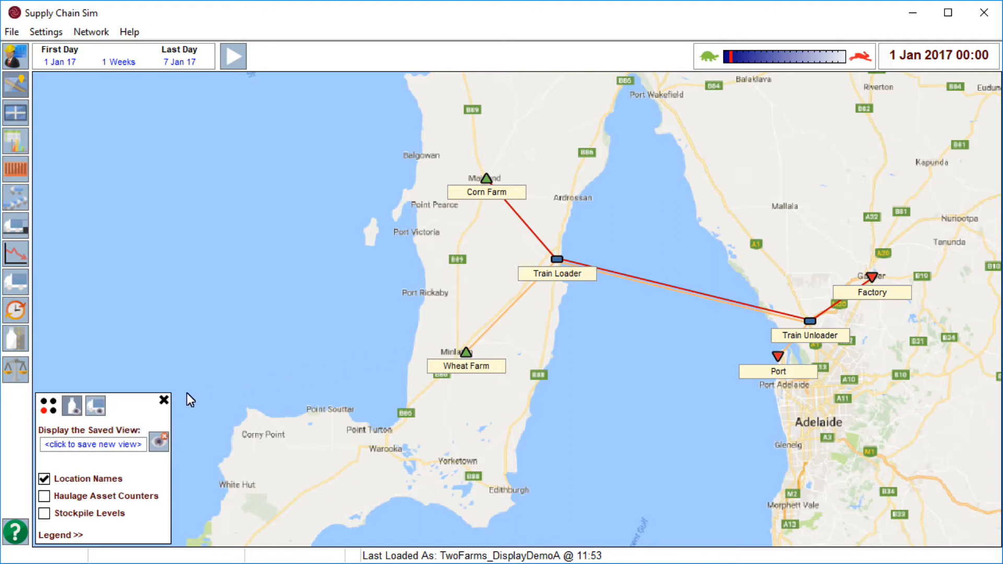
{"action": "left_click", "coordinate": [97, 407]}
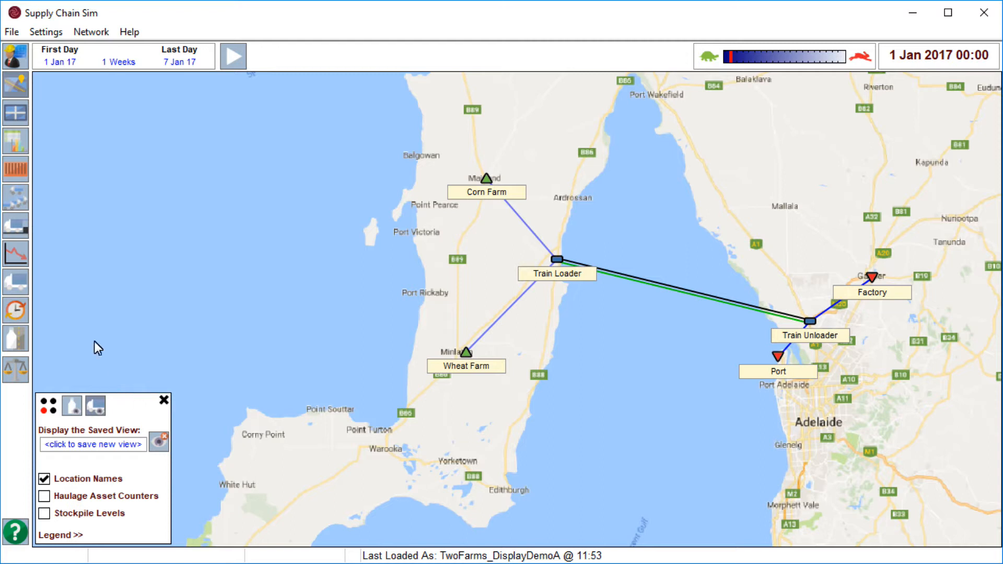
{"action": "left_click", "coordinate": [17, 56]}
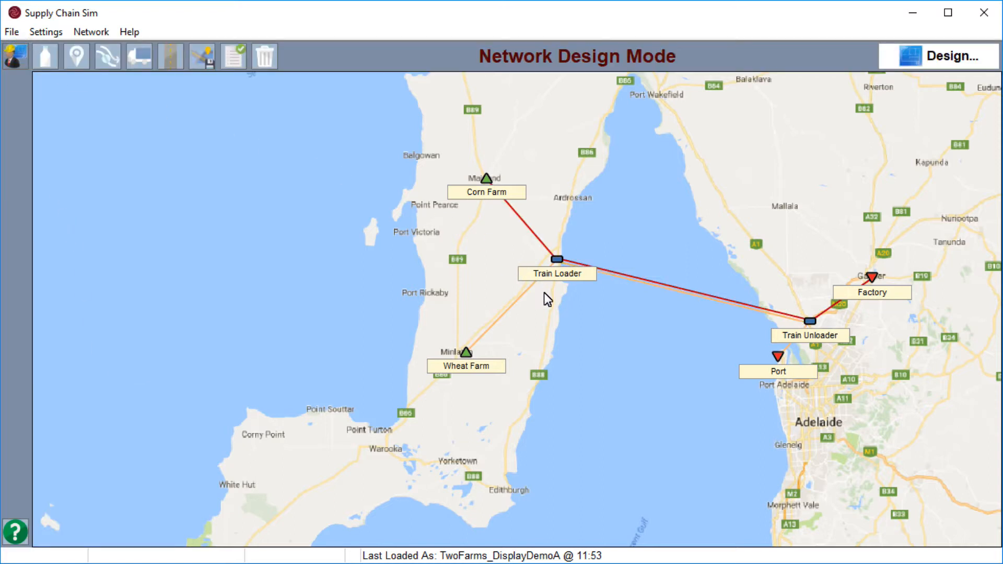
{"action": "left_click", "coordinate": [16, 57]}
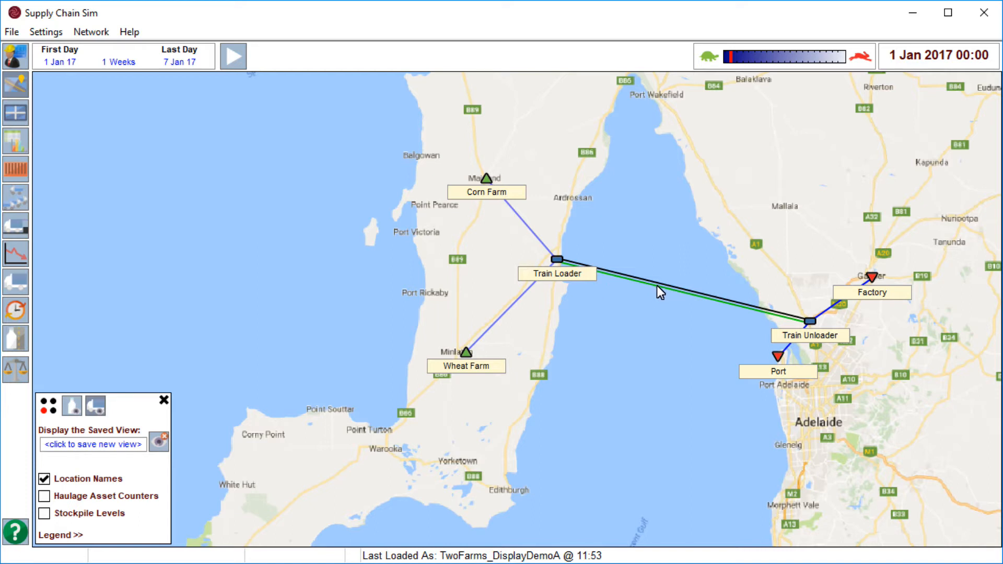
Add a bendpoint for Rail on the Train Loader to Train Unloader link and place it north of the gulf near Port Wakefield.
{"action": "left_click_drag", "start_coordinate": [657, 302], "coordinate": [660, 328]}
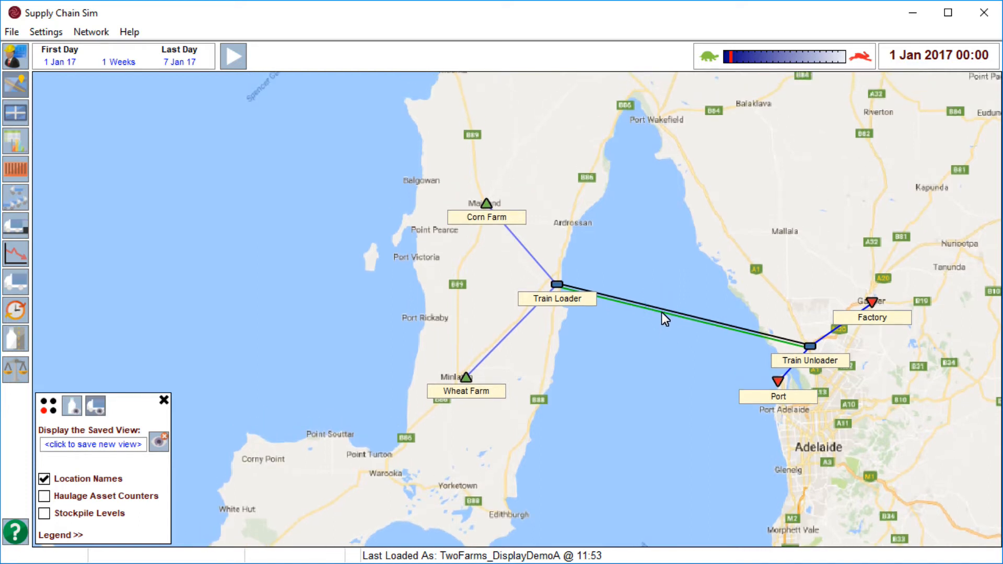
{"action": "right_click", "coordinate": [662, 313]}
{"action": "mouse_move", "coordinate": [737, 324]}
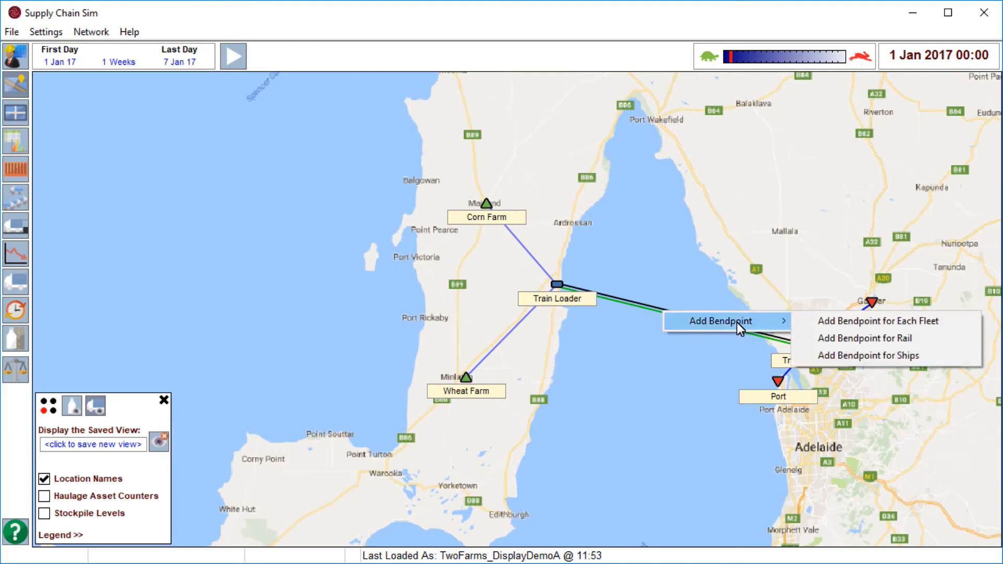
{"action": "left_click", "coordinate": [837, 339]}
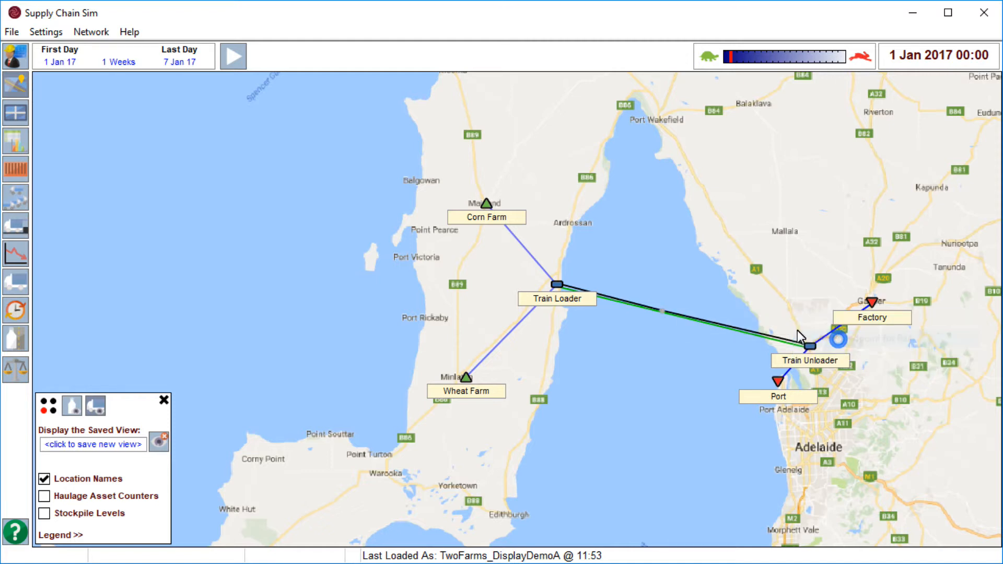
{"action": "left_click", "coordinate": [662, 311]}
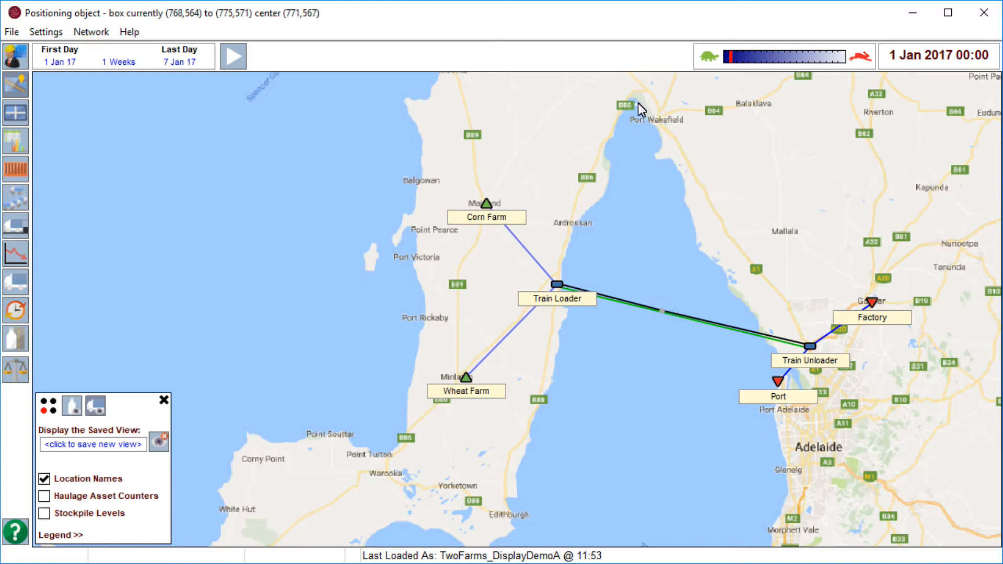
{"action": "left_click", "coordinate": [635, 83]}
{"action": "right_click", "coordinate": [633, 84]}
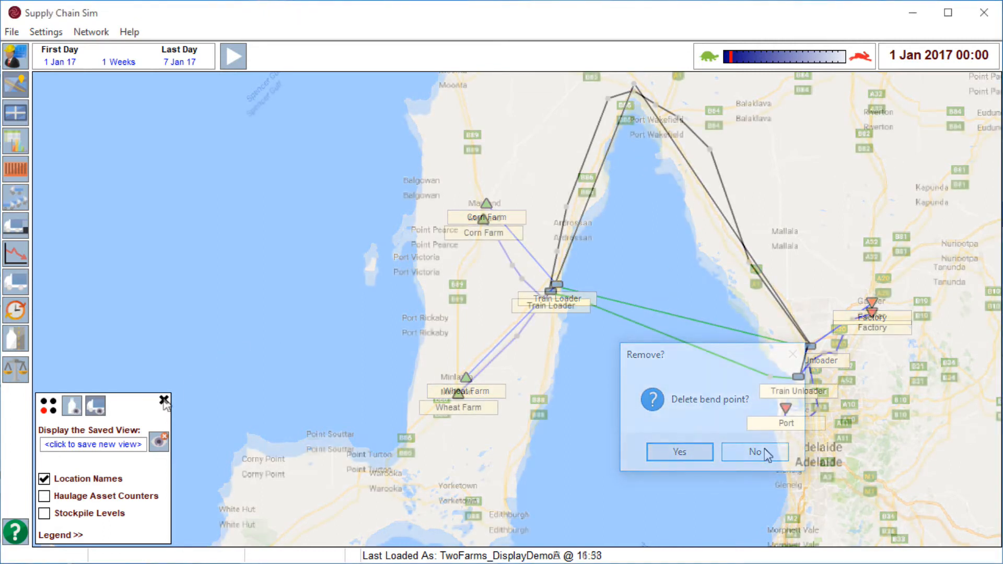
{"action": "left_click", "coordinate": [761, 450]}
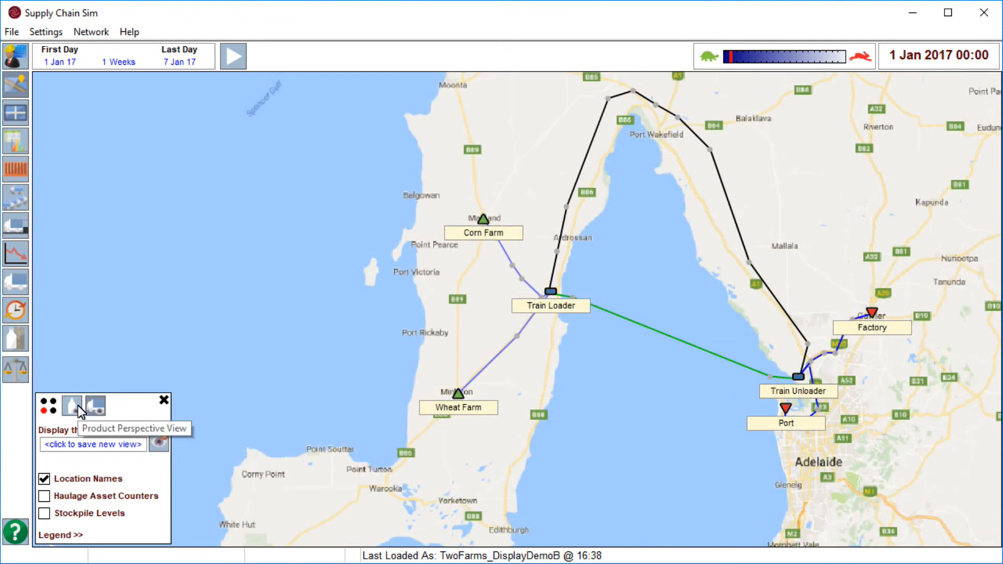
Show the bent routes as product connections, and switch the map back to the haulage perspective.
{"action": "left_click", "coordinate": [77, 406]}
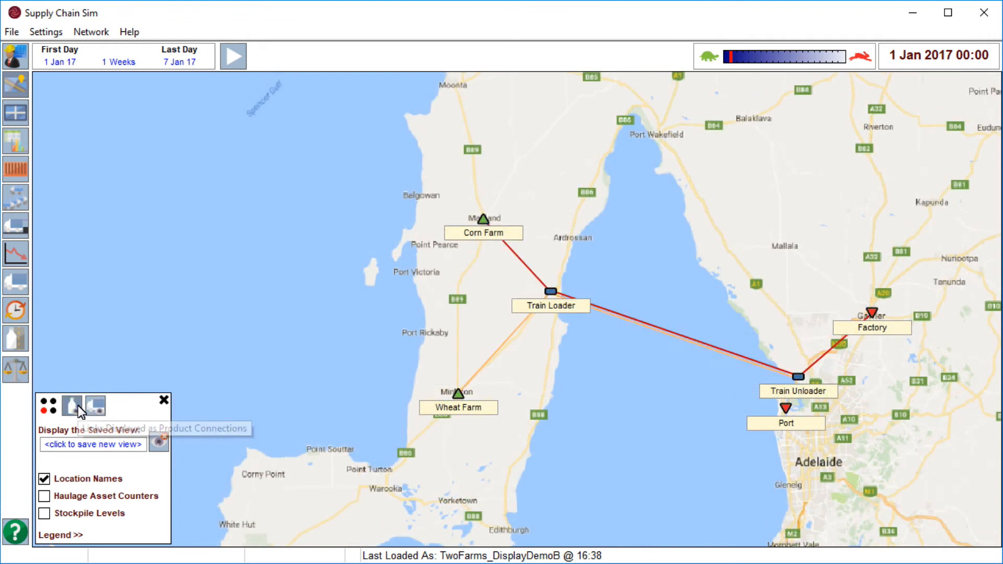
{"action": "left_click", "coordinate": [94, 406]}
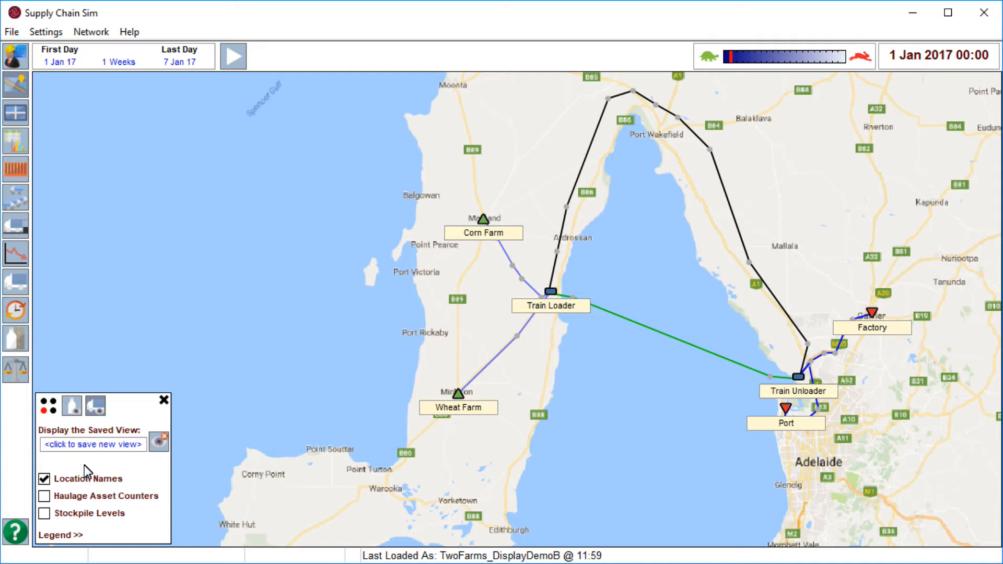
Frame the map on Corn Farm, Wheat Farm and Train Loader, and save it as a new view named Farms.
{"action": "left_click_drag", "start_coordinate": [397, 381], "coordinate": [640, 372]}
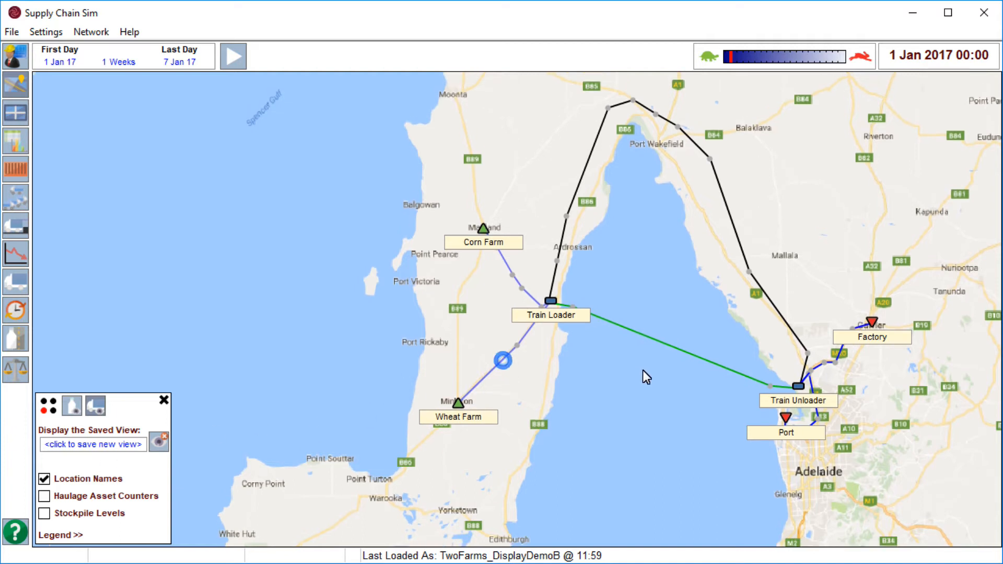
{"action": "scroll", "coordinate": [642, 370], "scroll_direction": "up", "scroll_amount": 1}
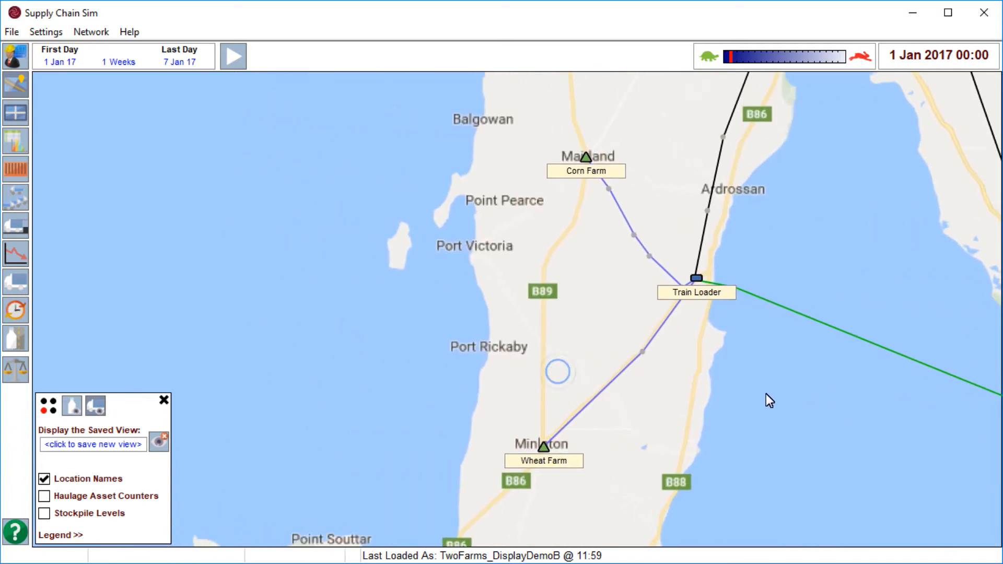
{"action": "left_click_drag", "start_coordinate": [766, 395], "coordinate": [845, 390]}
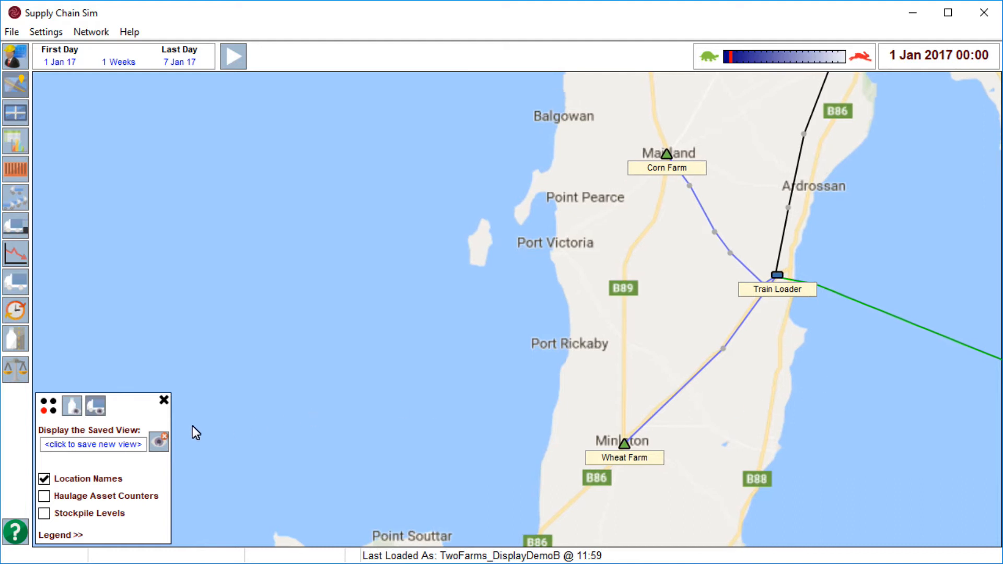
{"action": "left_click", "coordinate": [74, 449]}
{"action": "type", "text": "Farms"}
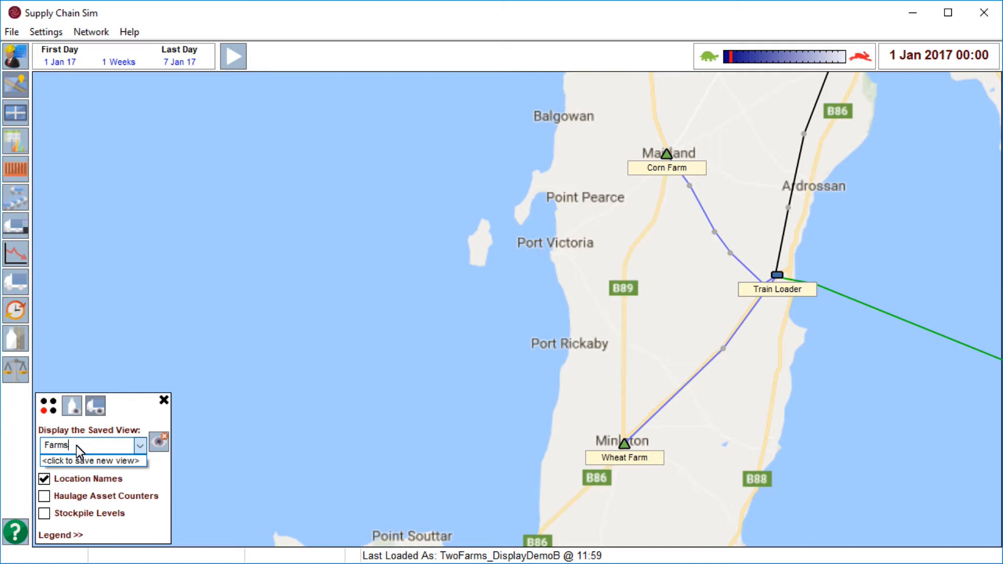
{"action": "key", "text": "Return"}
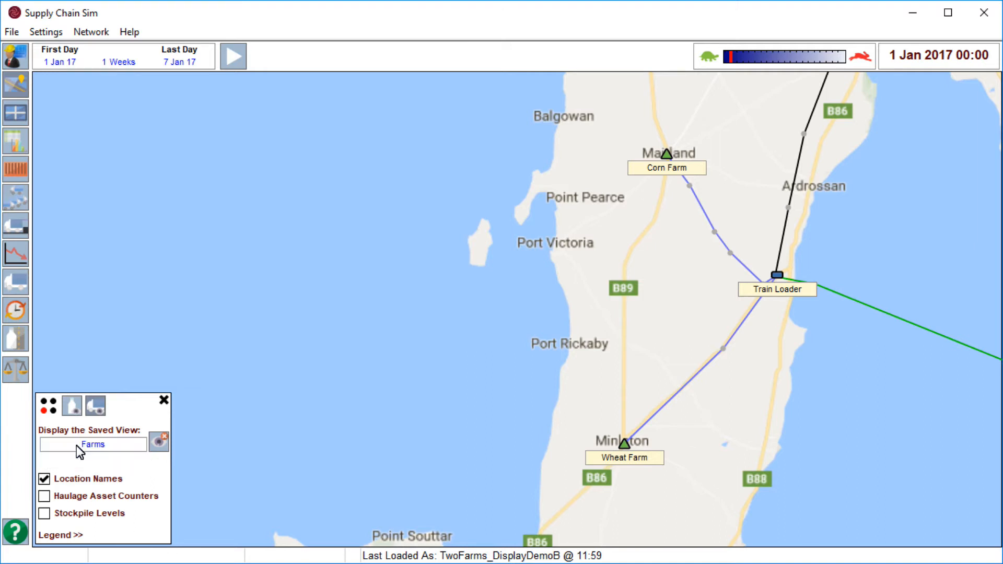
Recall the saved view Farms from the zoomed-out map, remove it, and show the whole network again.
{"action": "scroll", "coordinate": [372, 386], "scroll_direction": "down", "scroll_amount": 1}
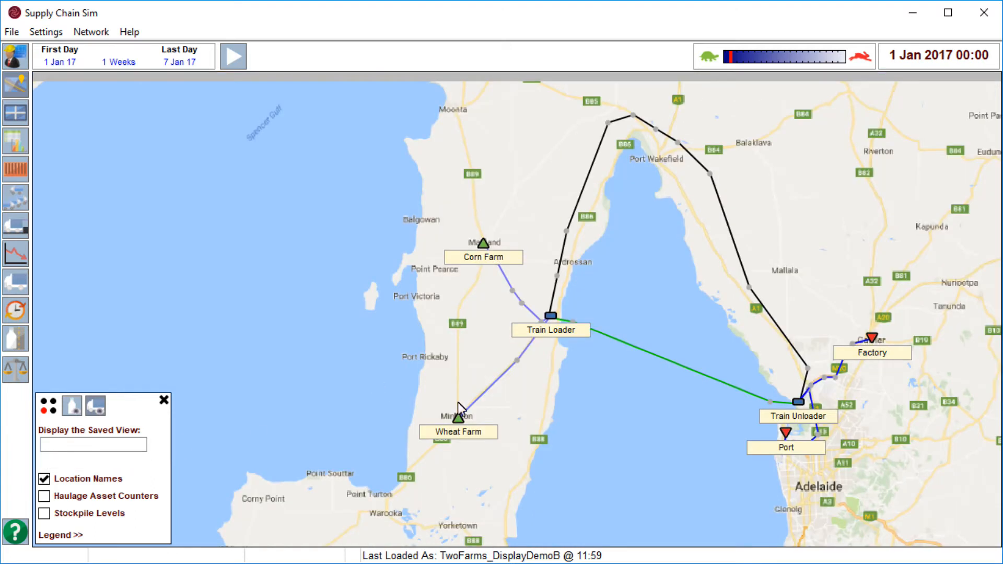
{"action": "left_click", "coordinate": [115, 445]}
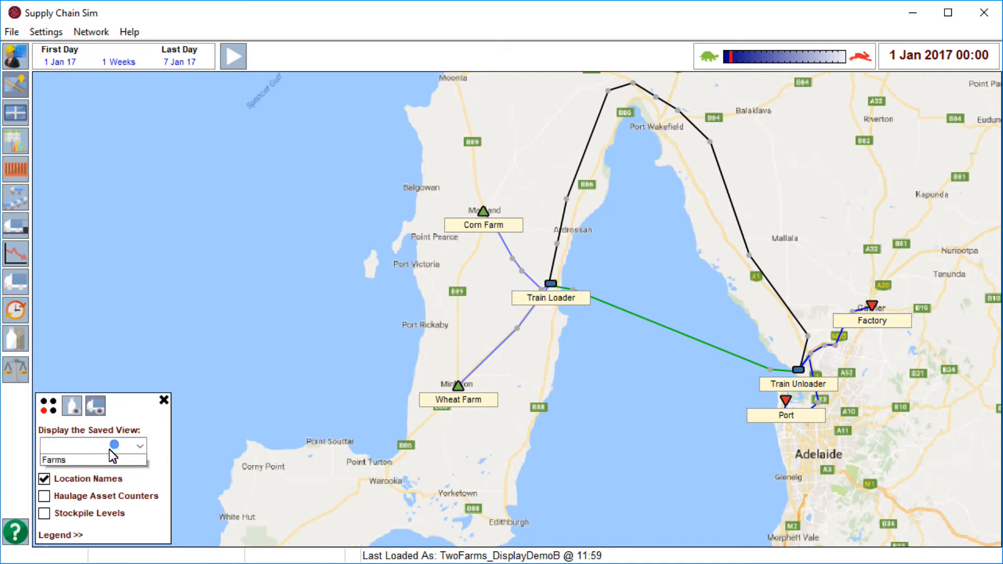
{"action": "left_click", "coordinate": [96, 461]}
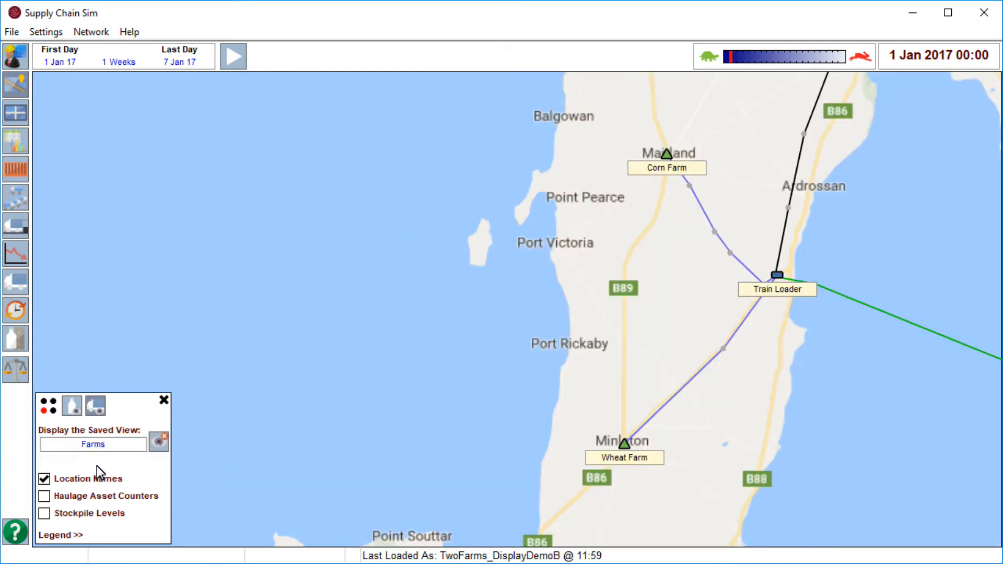
{"action": "left_click", "coordinate": [161, 444]}
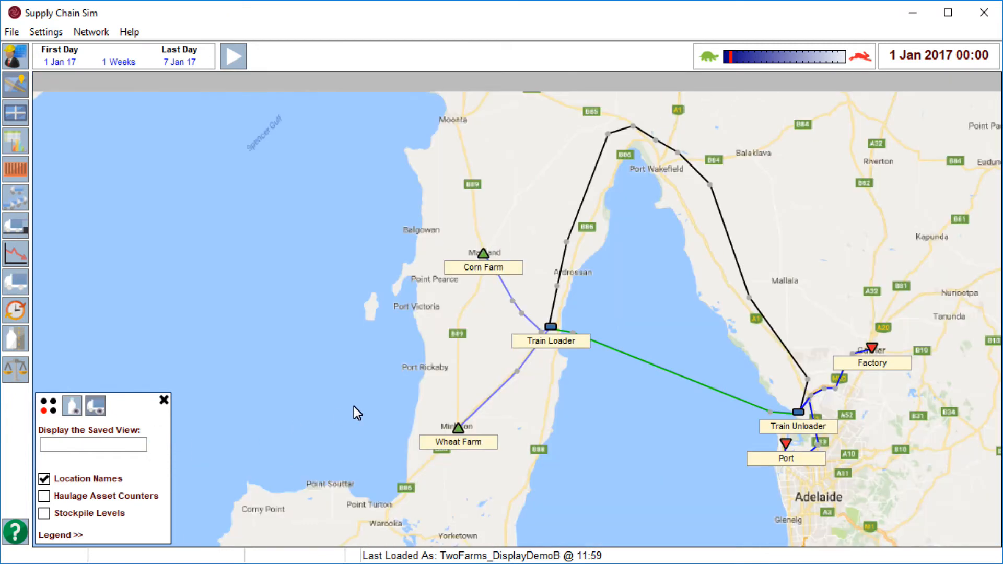
{"action": "left_click_drag", "start_coordinate": [353, 406], "coordinate": [354, 376]}
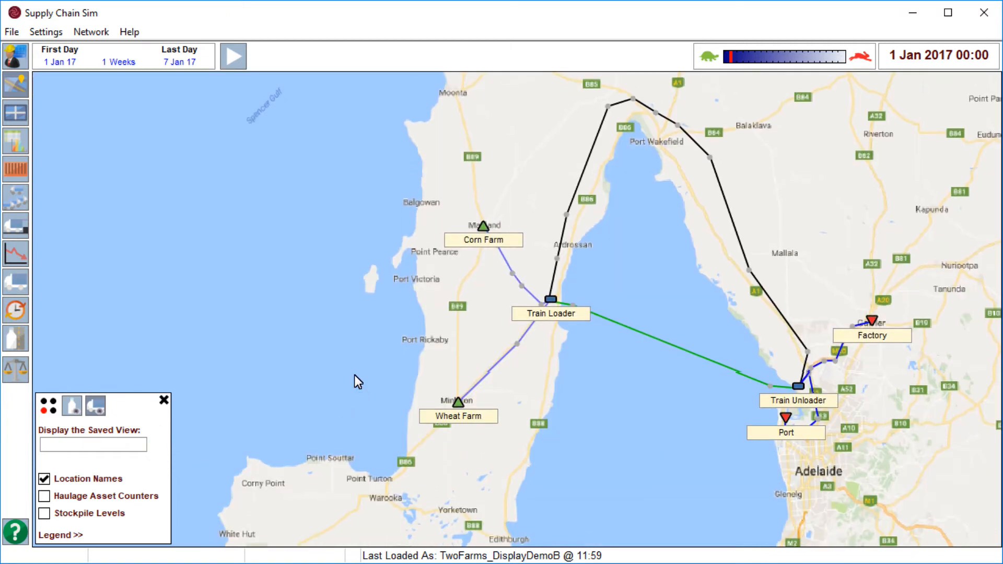
Turn the location names off and back on, and display the haulage asset counters on the map.
{"action": "left_click", "coordinate": [111, 478]}
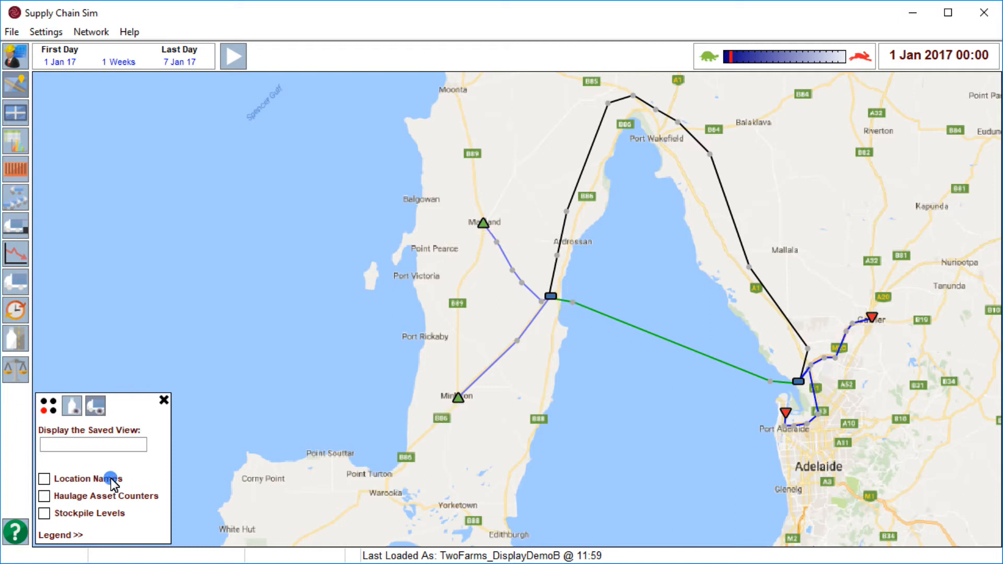
{"action": "left_click", "coordinate": [110, 477]}
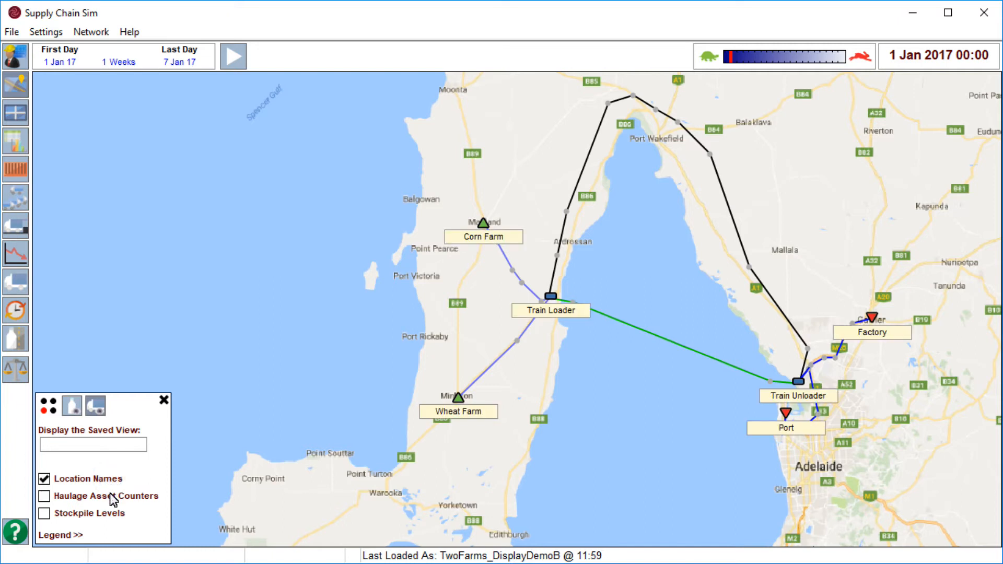
{"action": "left_click", "coordinate": [111, 495]}
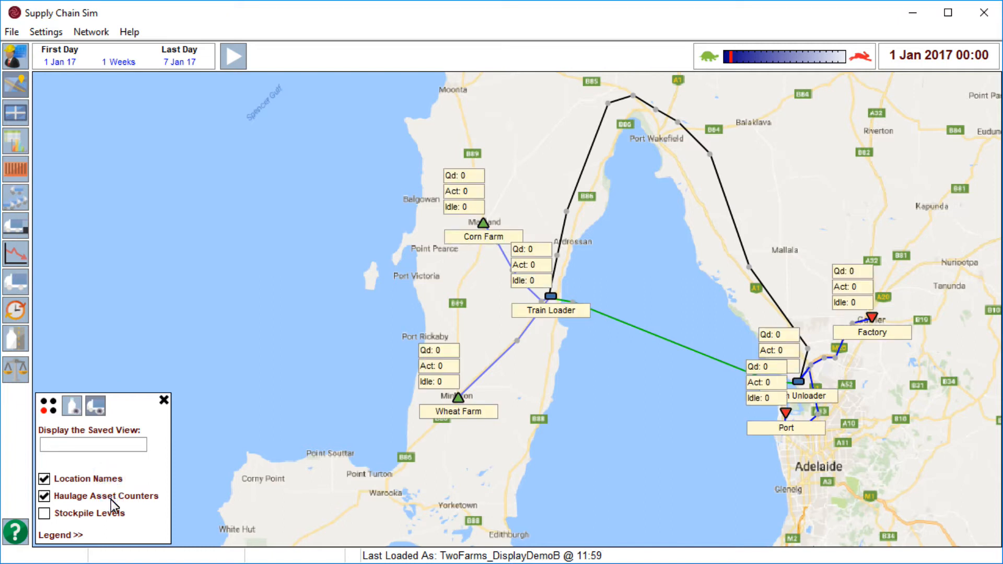
Display the stockpile levels at each location on the map, and expand the haulage fleet legend.
{"action": "left_click", "coordinate": [112, 516]}
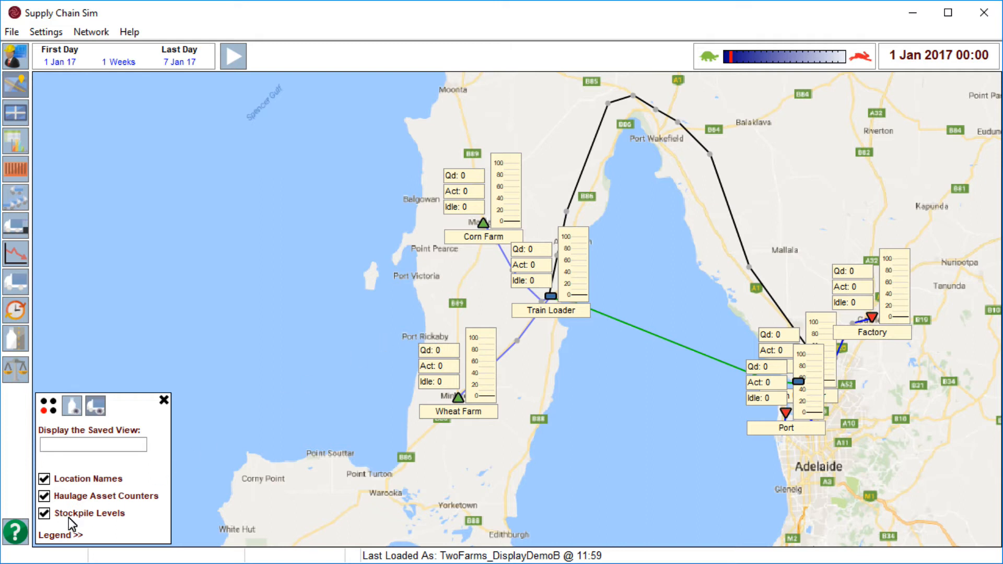
{"action": "left_click", "coordinate": [61, 535]}
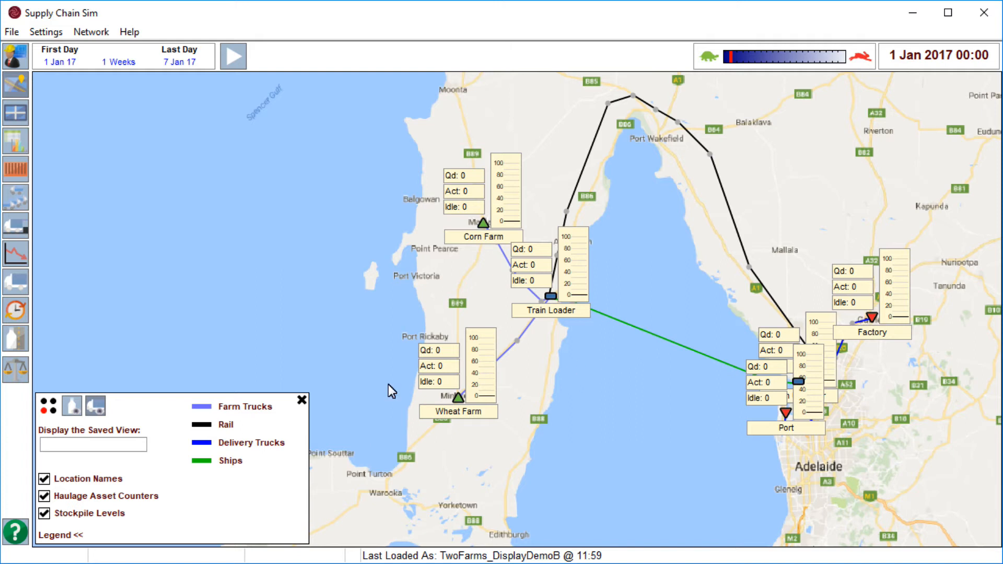
Move the map display options to the map's upper corner, hide and restore them, and collapse the legend.
{"action": "left_click", "coordinate": [47, 405]}
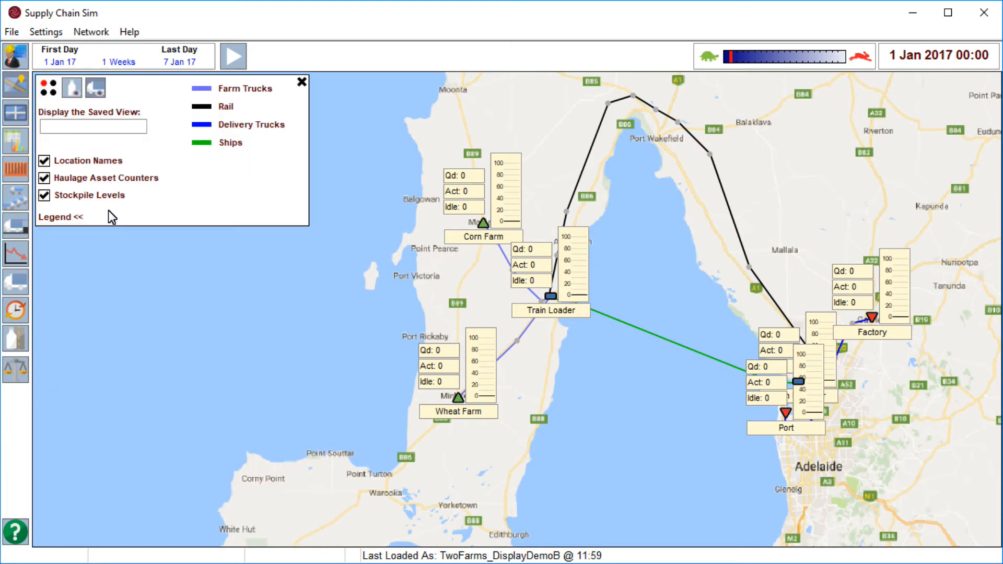
{"action": "left_click", "coordinate": [302, 82]}
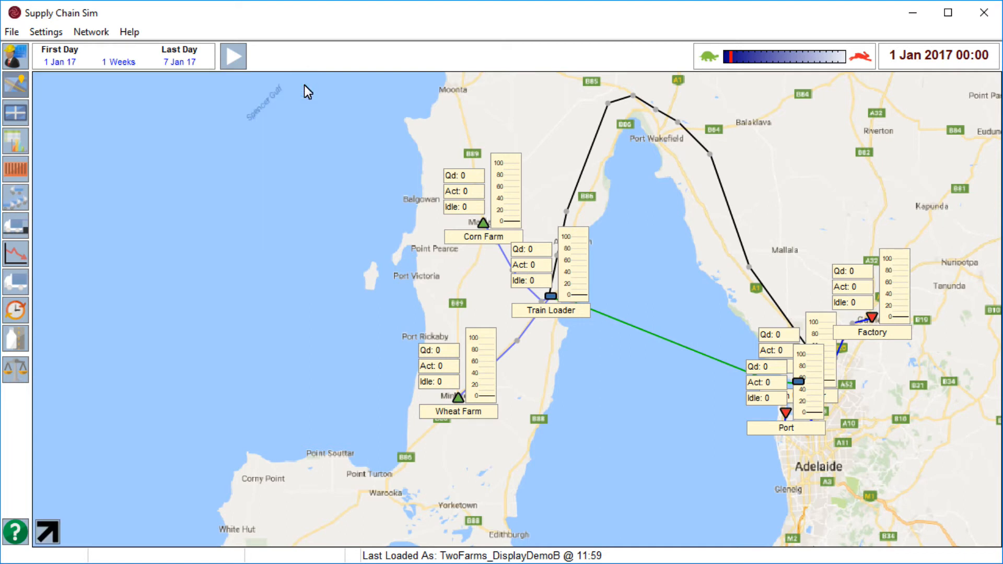
{"action": "left_click", "coordinate": [48, 532]}
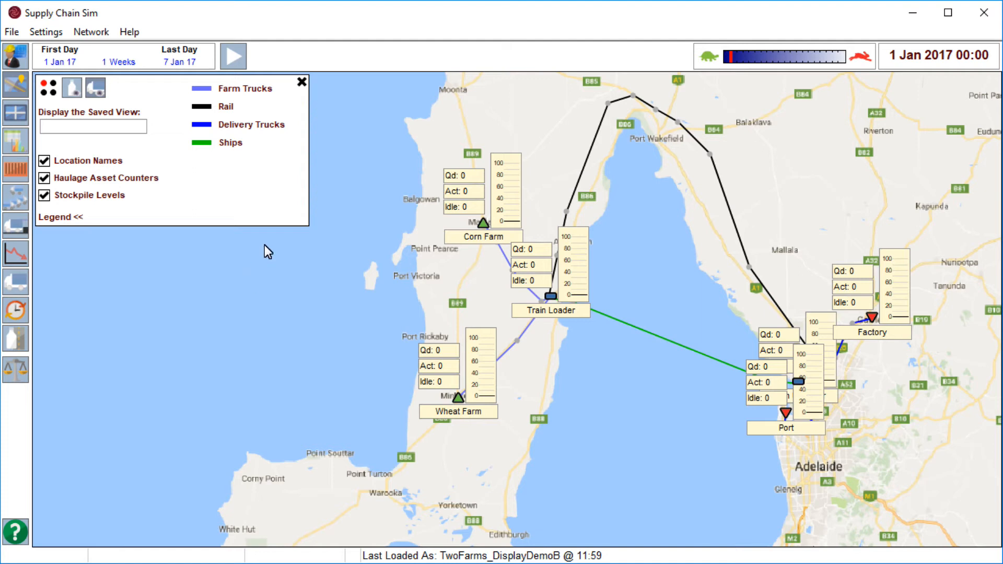
{"action": "left_click", "coordinate": [71, 215]}
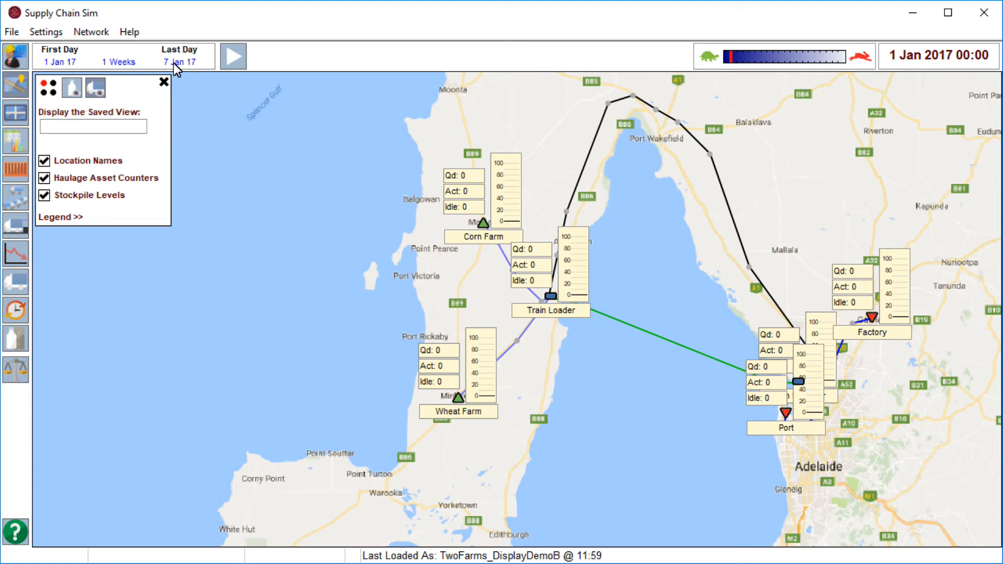
Start the one-week simulation, pause it, and run it straight through to the end.
{"action": "left_click", "coordinate": [237, 59]}
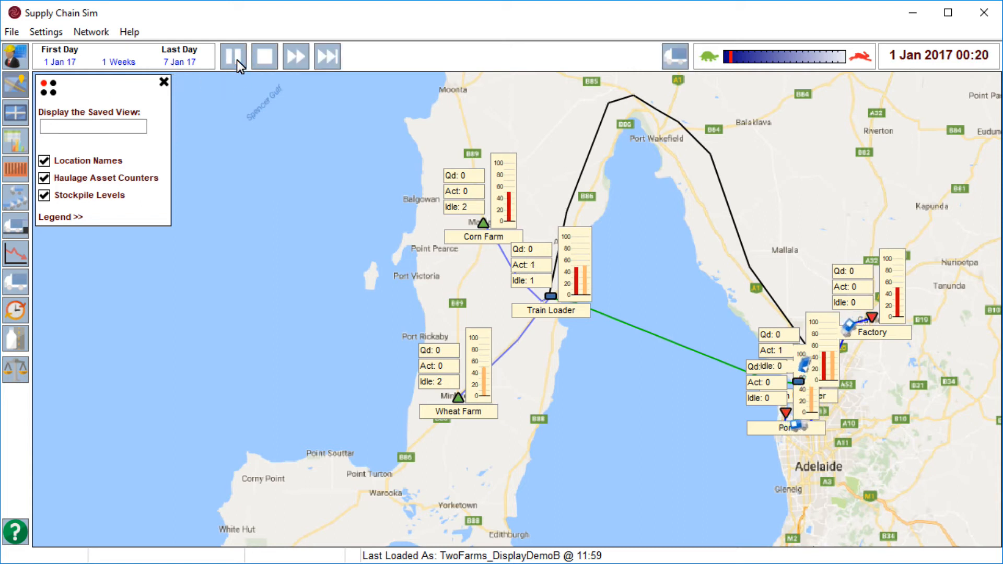
{"action": "left_click", "coordinate": [233, 61]}
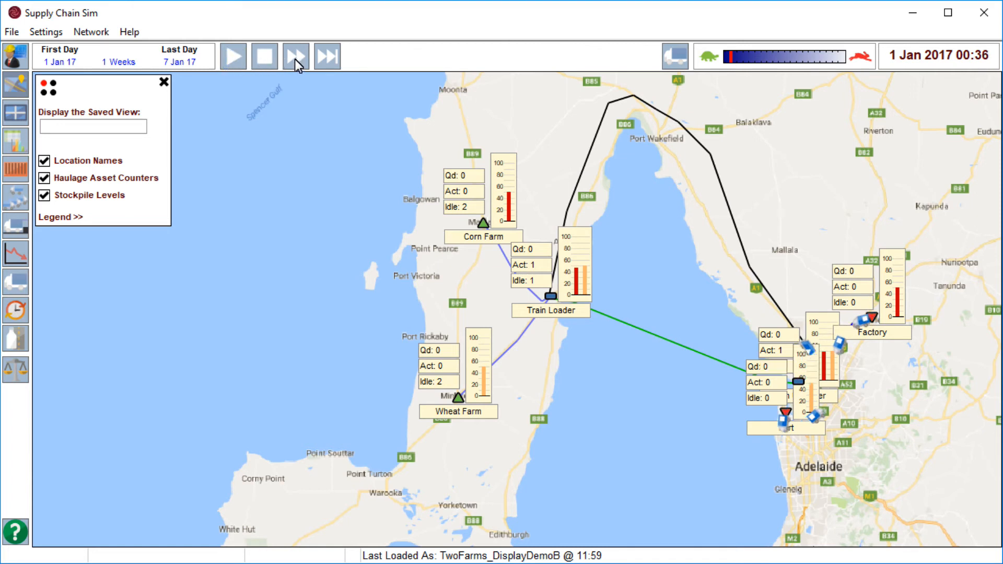
{"action": "left_click", "coordinate": [327, 61]}
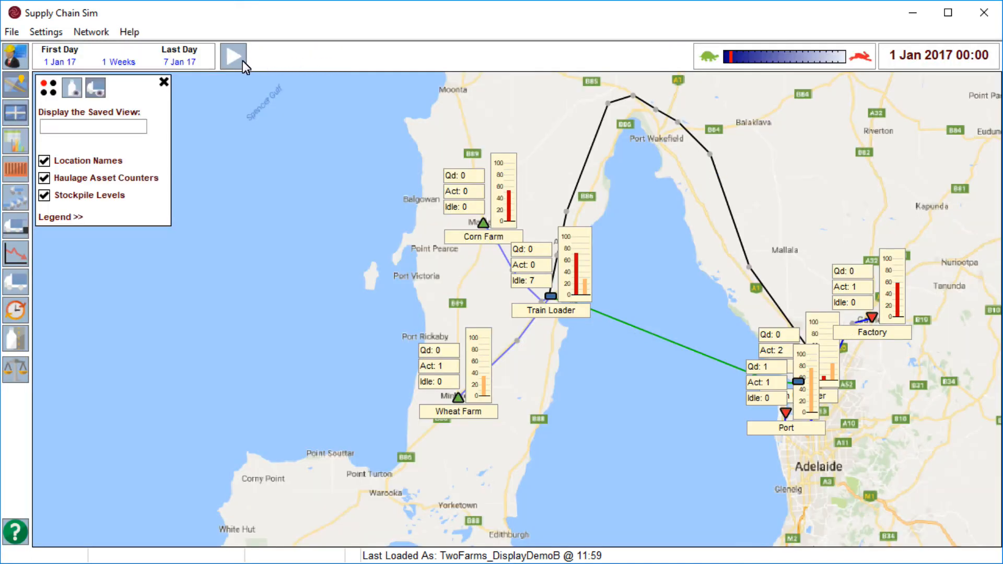
Restart the simulation and fast-forward it using the Advance For Interval option.
{"action": "left_click", "coordinate": [242, 60]}
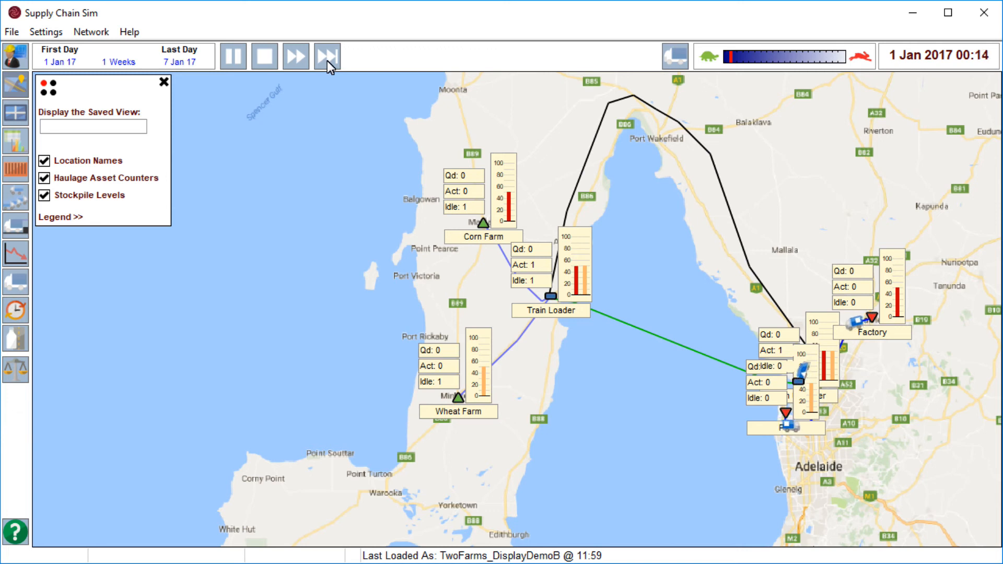
{"action": "left_click", "coordinate": [290, 59]}
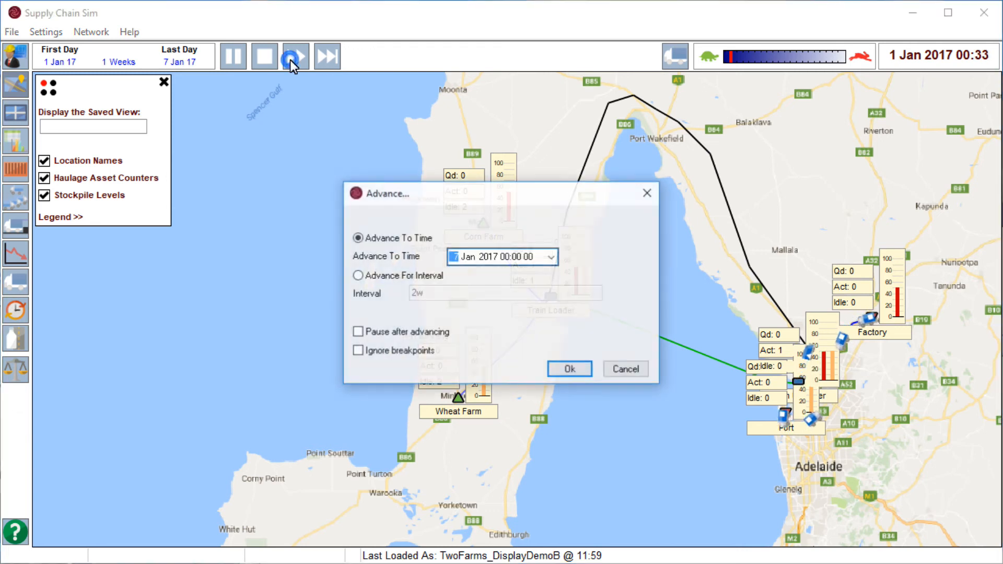
{"action": "left_click", "coordinate": [421, 277]}
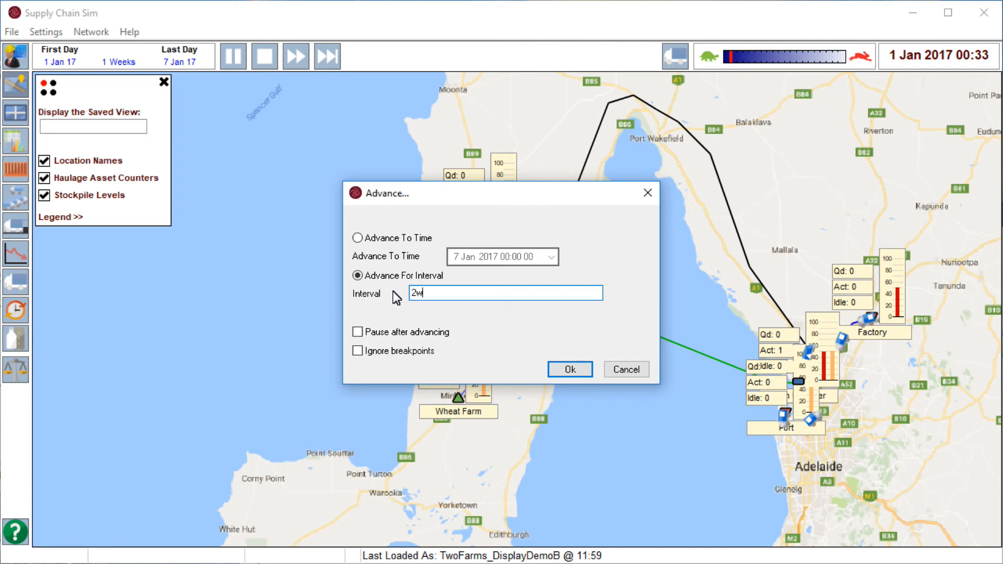
{"action": "left_click", "coordinate": [560, 369]}
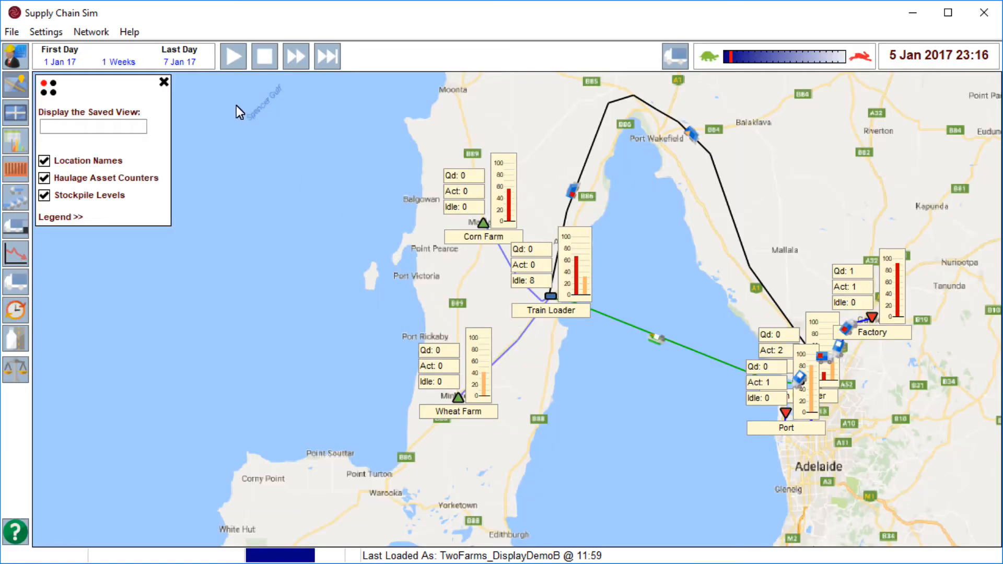
Resume the simulation, raise its animation speed to about a third of the range, and slow it down again.
{"action": "left_click", "coordinate": [231, 67]}
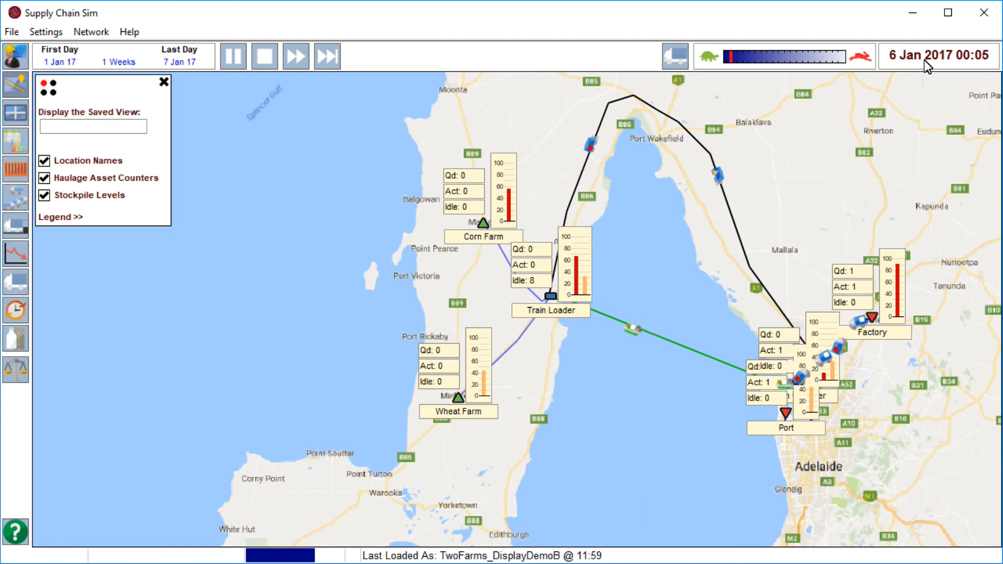
{"action": "left_click", "coordinate": [749, 54]}
{"action": "left_click", "coordinate": [768, 56]}
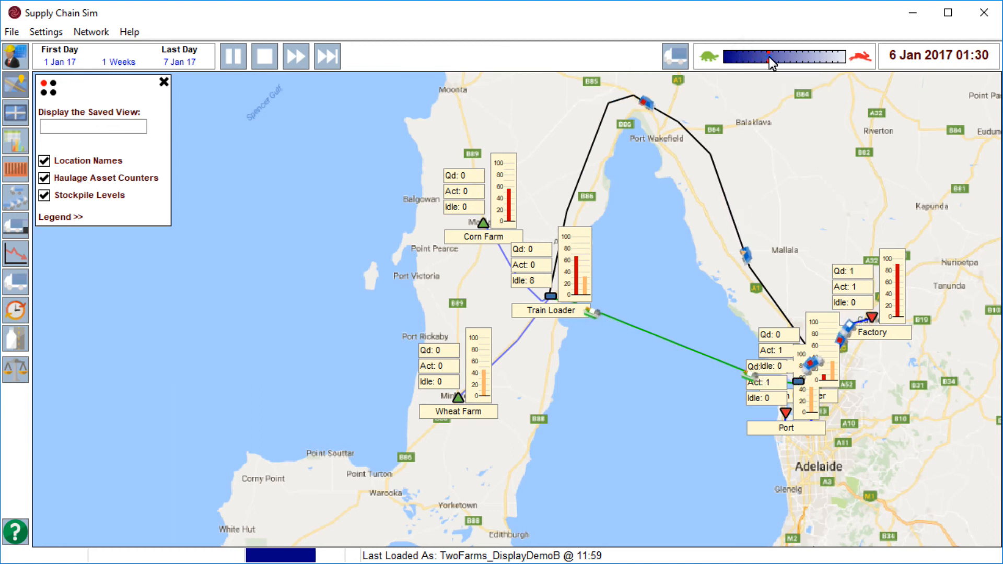
{"action": "left_click", "coordinate": [731, 55]}
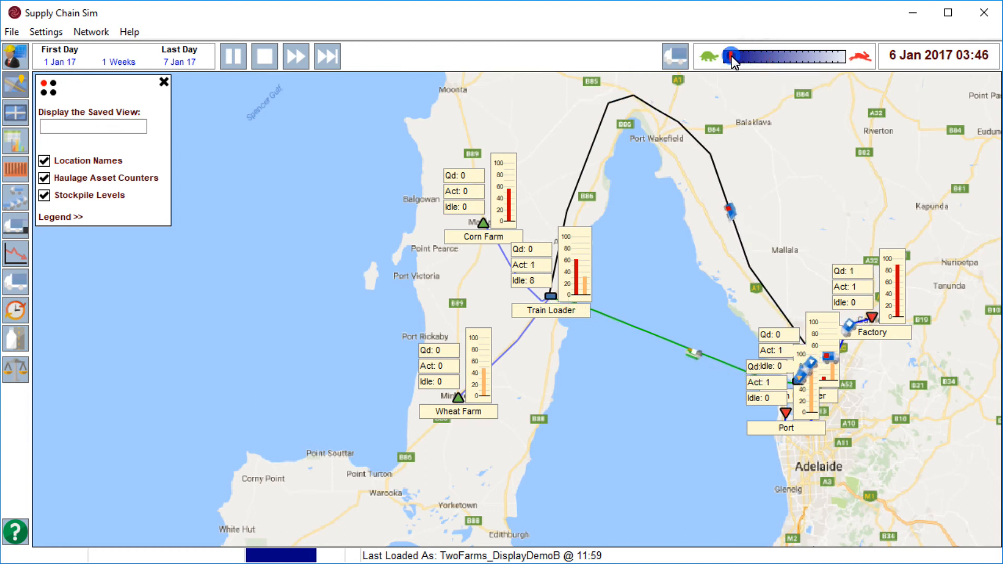
Open the fleet report, filter it to the Rail fleet, and clear the filter to list all fleets.
{"action": "left_click", "coordinate": [674, 59]}
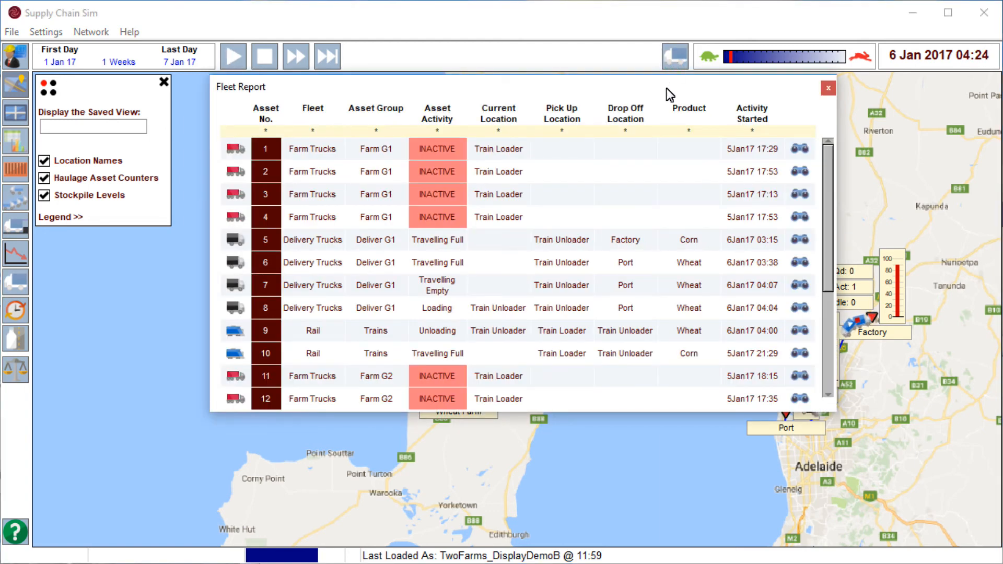
{"action": "left_click", "coordinate": [334, 131]}
{"action": "left_click", "coordinate": [338, 132]}
{"action": "left_click", "coordinate": [316, 180]}
{"action": "left_click", "coordinate": [324, 134]}
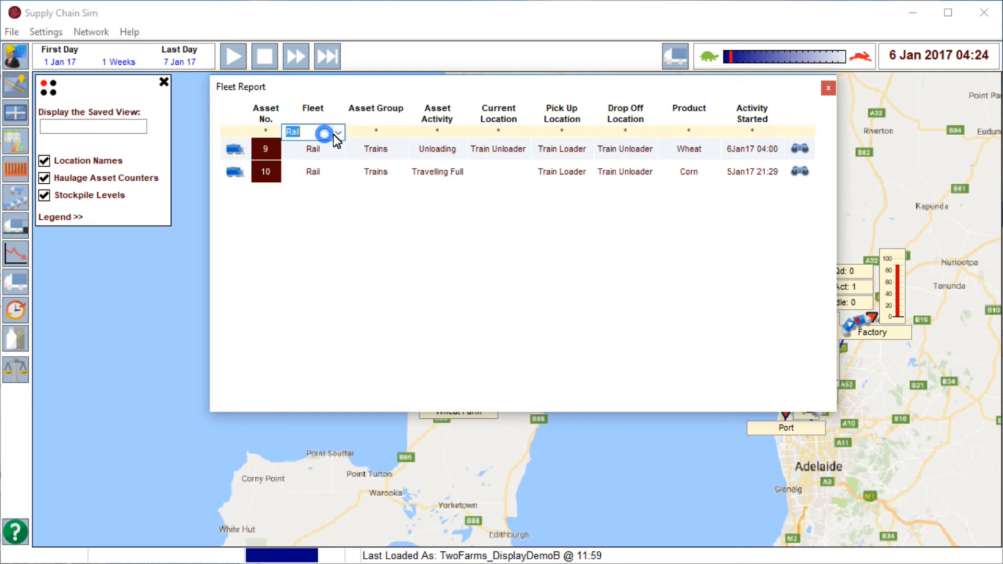
{"action": "left_click", "coordinate": [336, 133]}
{"action": "left_click", "coordinate": [327, 151]}
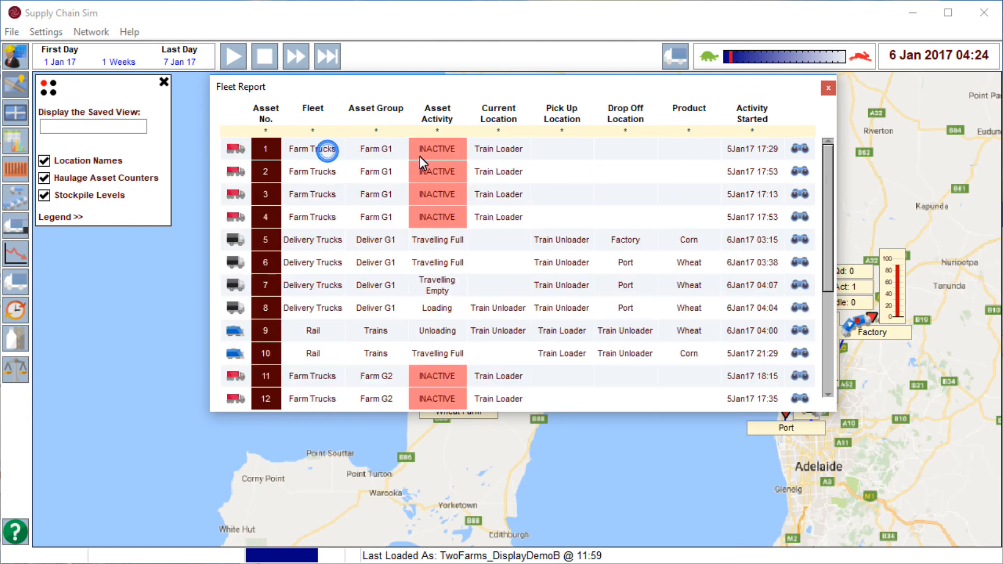
Check the dispatch reasons for inactive farm truck 3, and close the fleet report.
{"action": "left_click", "coordinate": [440, 192]}
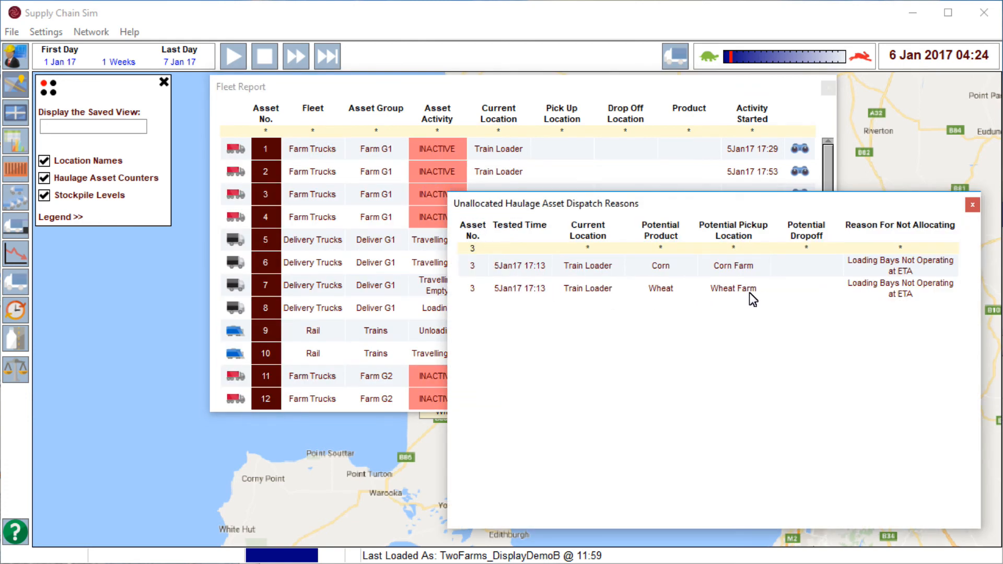
{"action": "left_click", "coordinate": [973, 206]}
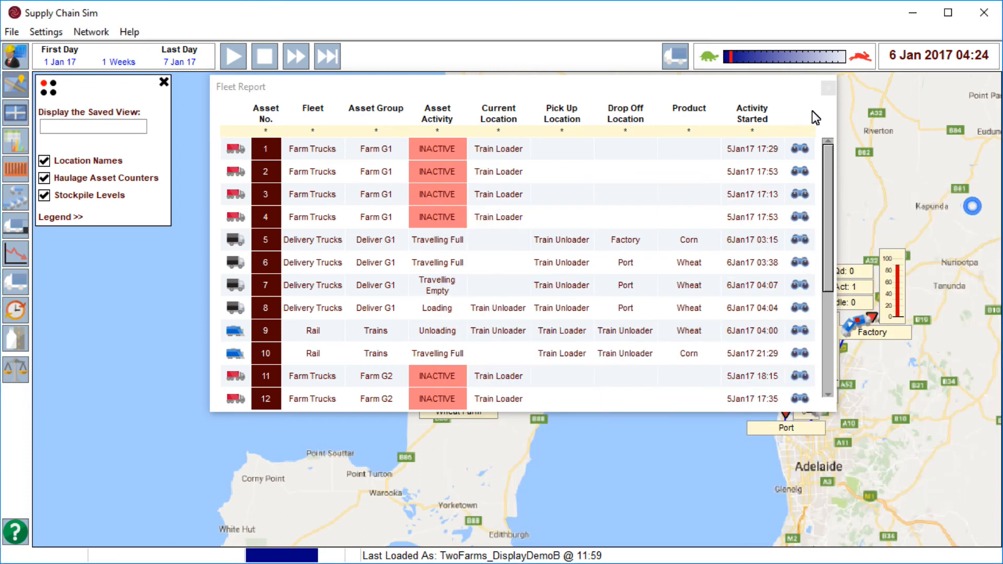
{"action": "left_click", "coordinate": [828, 89]}
Run the simulation briefly, pause it, and start following the empty ship on the green route from its asset information.
{"action": "left_click", "coordinate": [237, 60]}
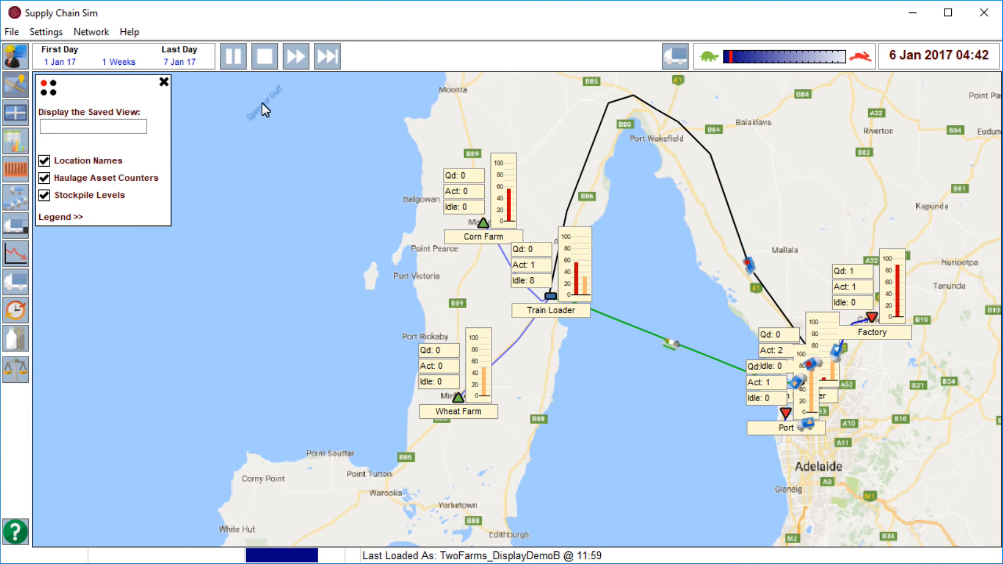
{"action": "left_click", "coordinate": [231, 61]}
{"action": "left_click", "coordinate": [664, 340]}
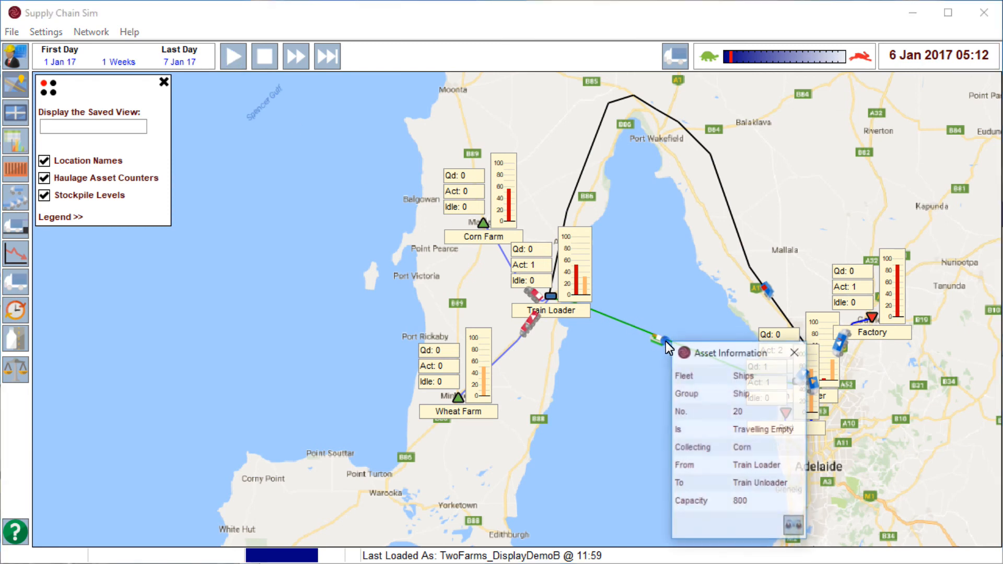
{"action": "left_click", "coordinate": [795, 531]}
Run the simulation with the ship followed, stop following the ship, and pause the run.
{"action": "left_click", "coordinate": [237, 58]}
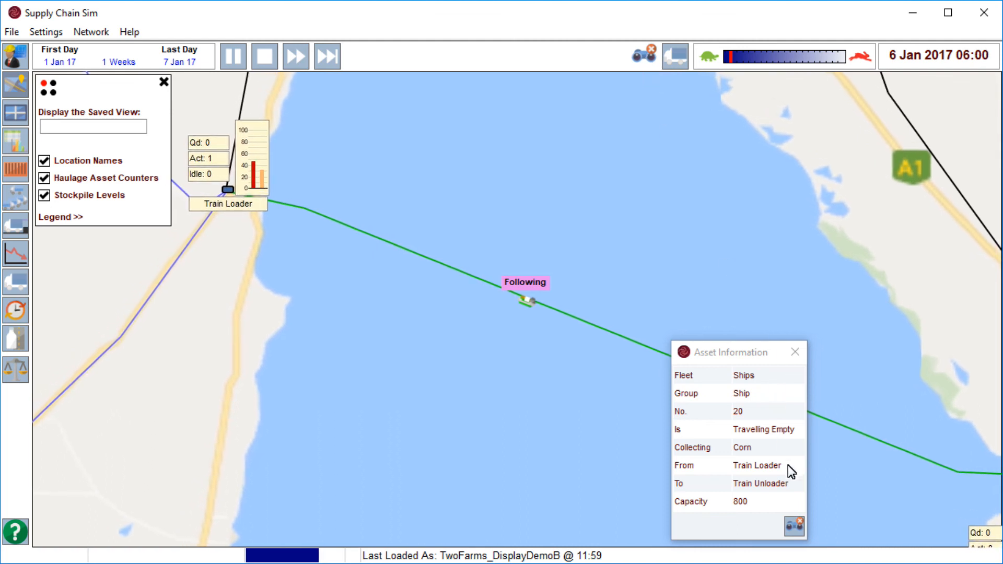
{"action": "left_click", "coordinate": [796, 522]}
{"action": "left_click", "coordinate": [234, 57]}
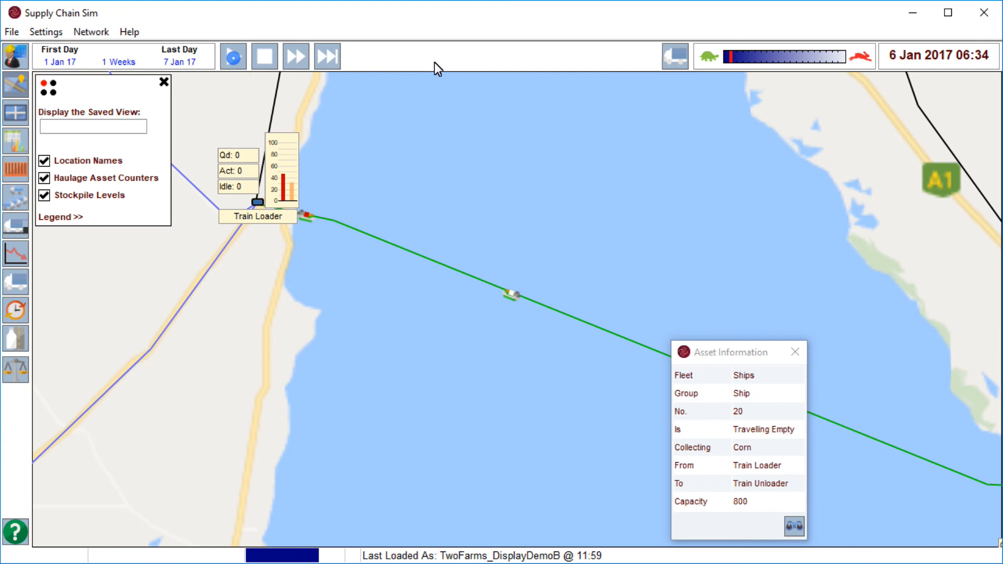
Review the follow options for the assets in the fleet report, close it, and resume the simulation.
{"action": "left_click", "coordinate": [675, 55]}
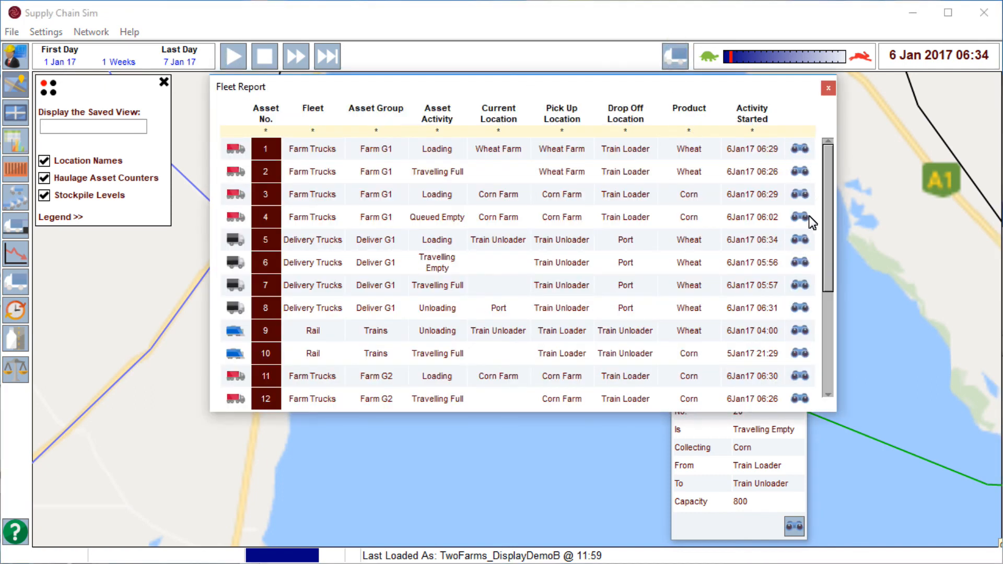
{"action": "left_click", "coordinate": [829, 88]}
{"action": "left_click", "coordinate": [228, 58]}
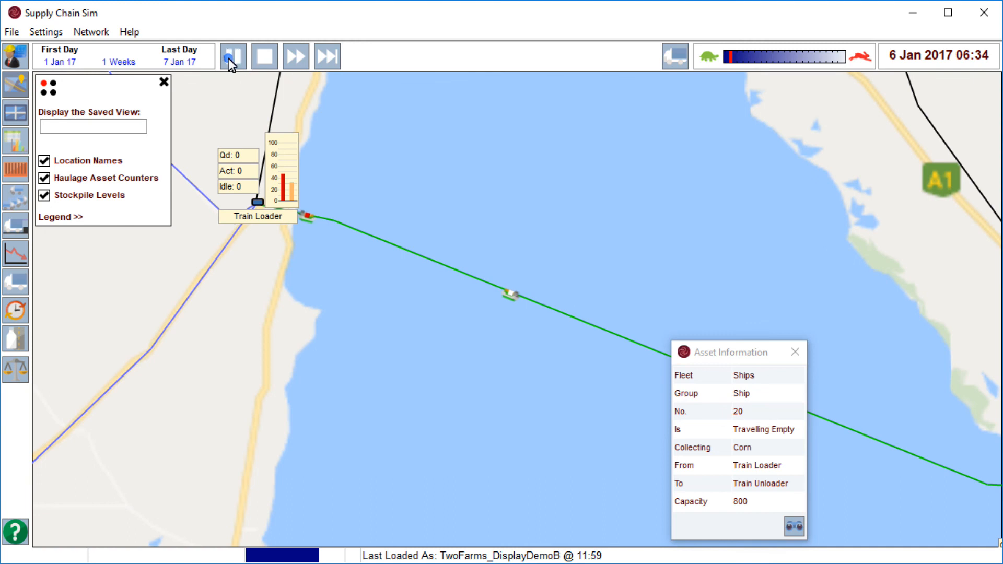
Close the ship's asset information, and show the stockpile levels chart for all locations and products.
{"action": "left_click", "coordinate": [793, 352]}
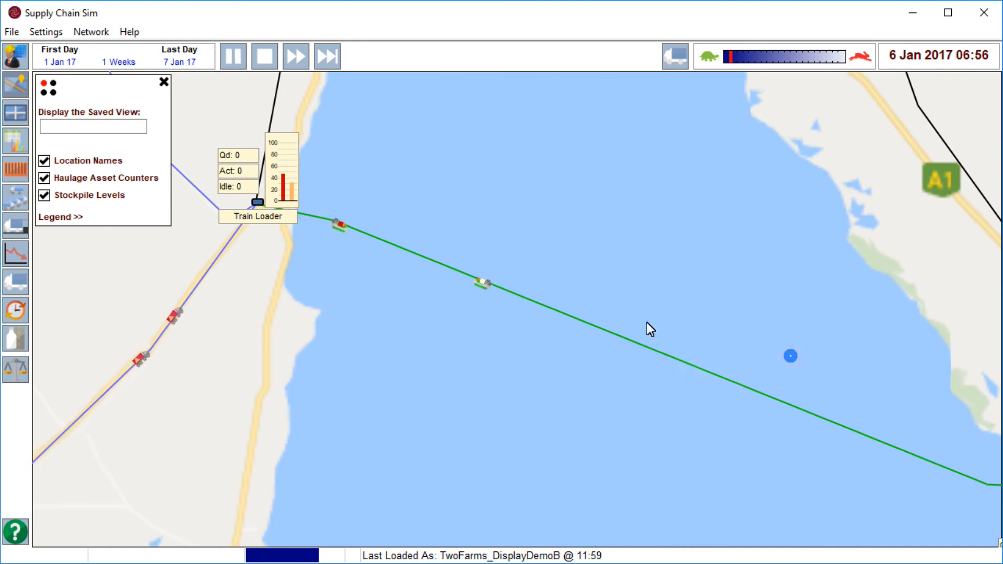
{"action": "scroll", "coordinate": [598, 311], "scroll_direction": "down", "scroll_amount": 1}
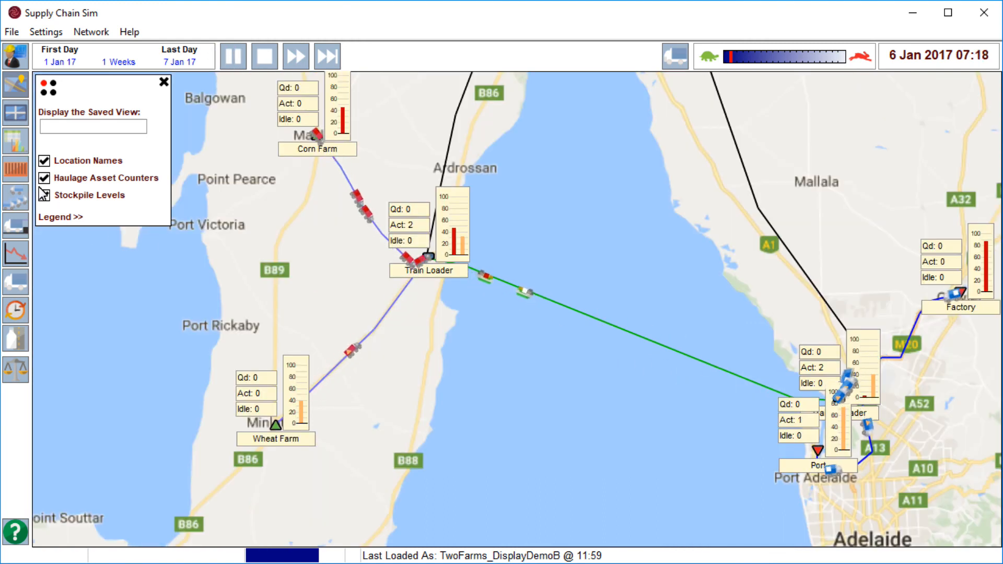
{"action": "left_click", "coordinate": [21, 171]}
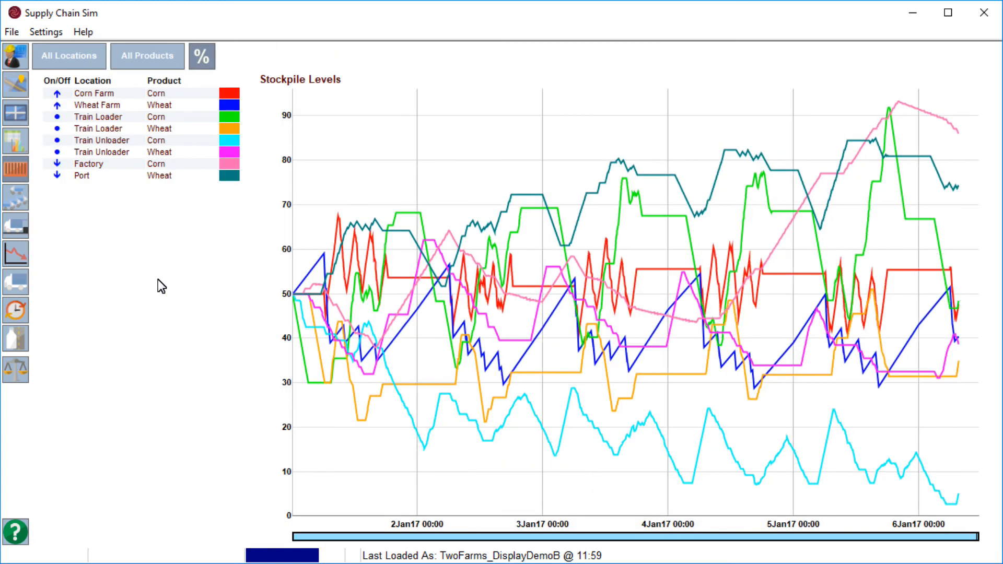